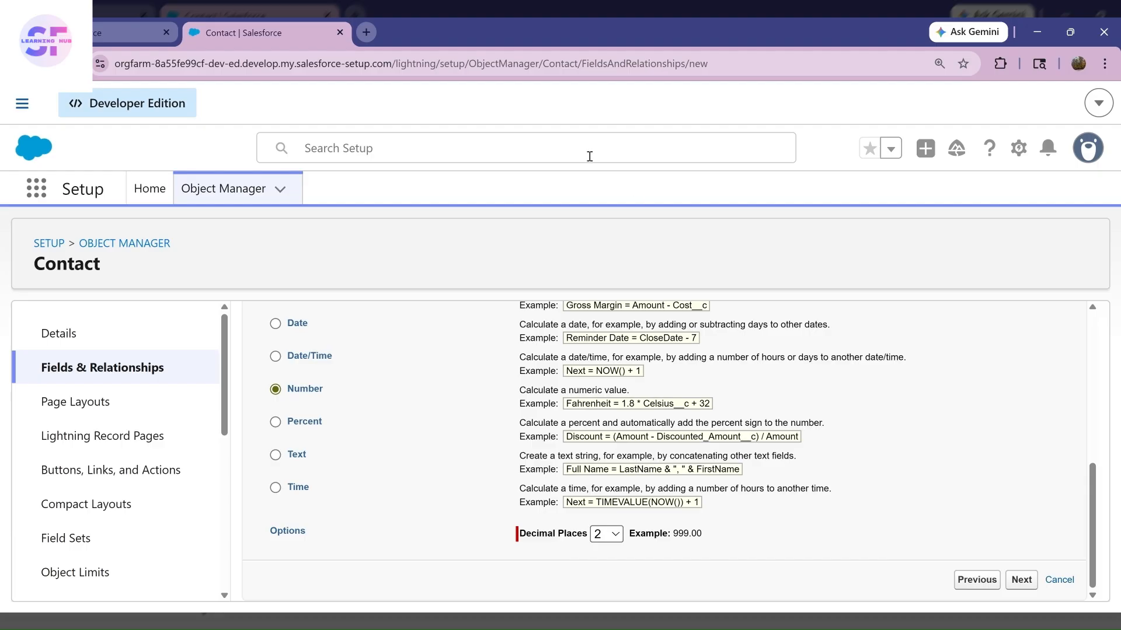
Proceed from the Number return type to the formula entry page and dismiss the Einstein pop-up.
left_click(612, 164)
left_click(1021, 580)
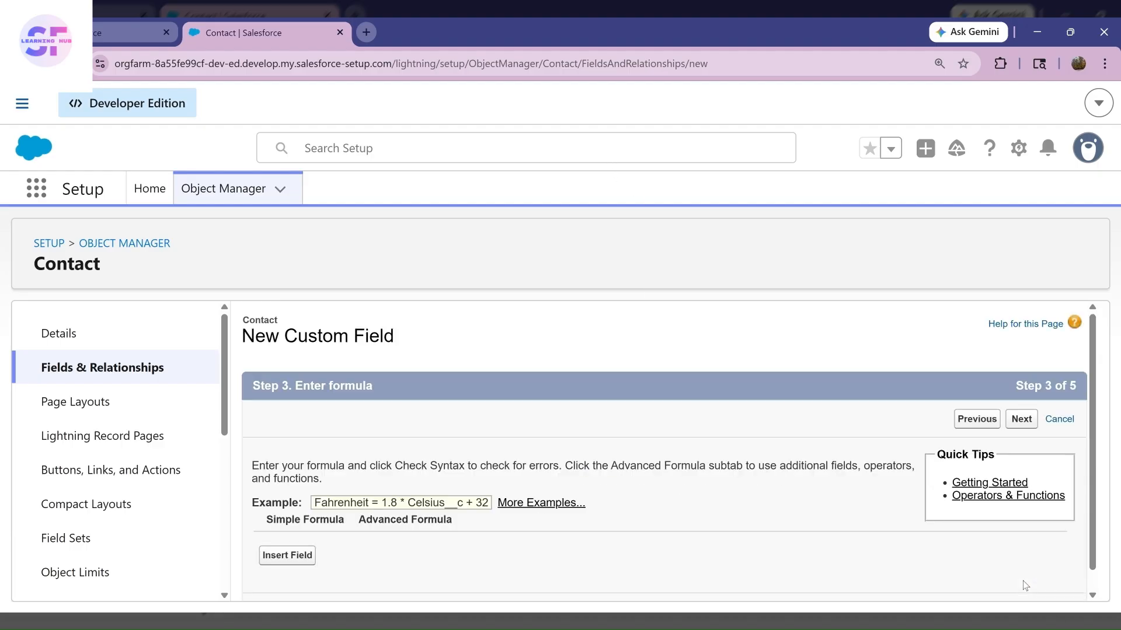
scroll(1011, 509, "down", 3)
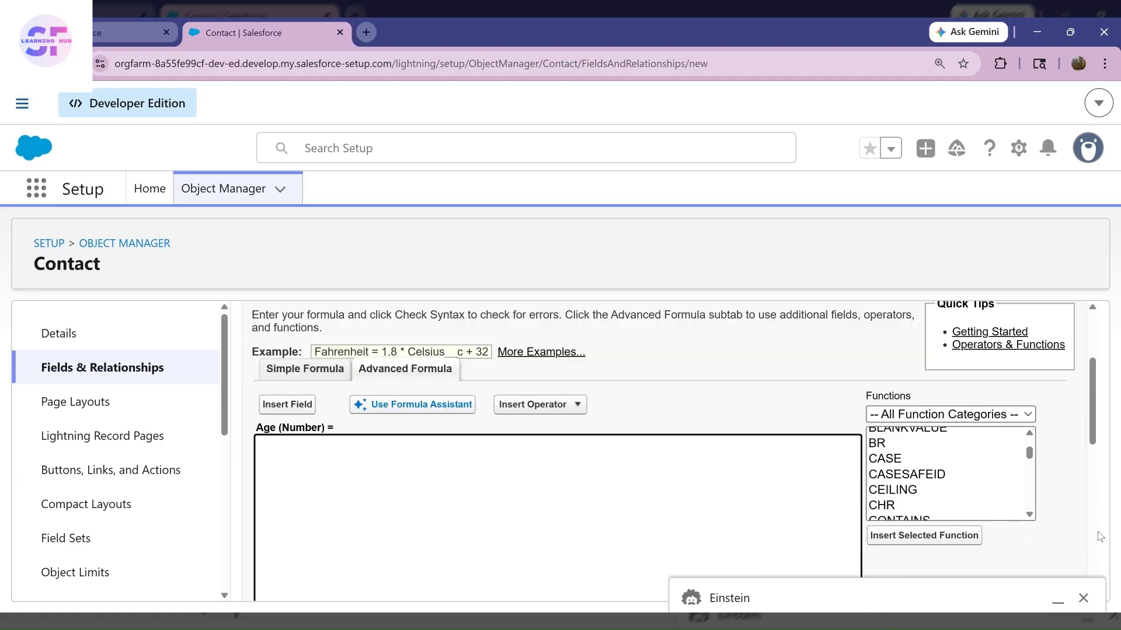
left_click(1083, 598)
scroll(479, 503, "down", 1)
Enter the comment '/*Create a formula field on the Contact object called Age that calculates the age of the contact using the Birthdate field.*/' in the formula.
left_click(287, 382)
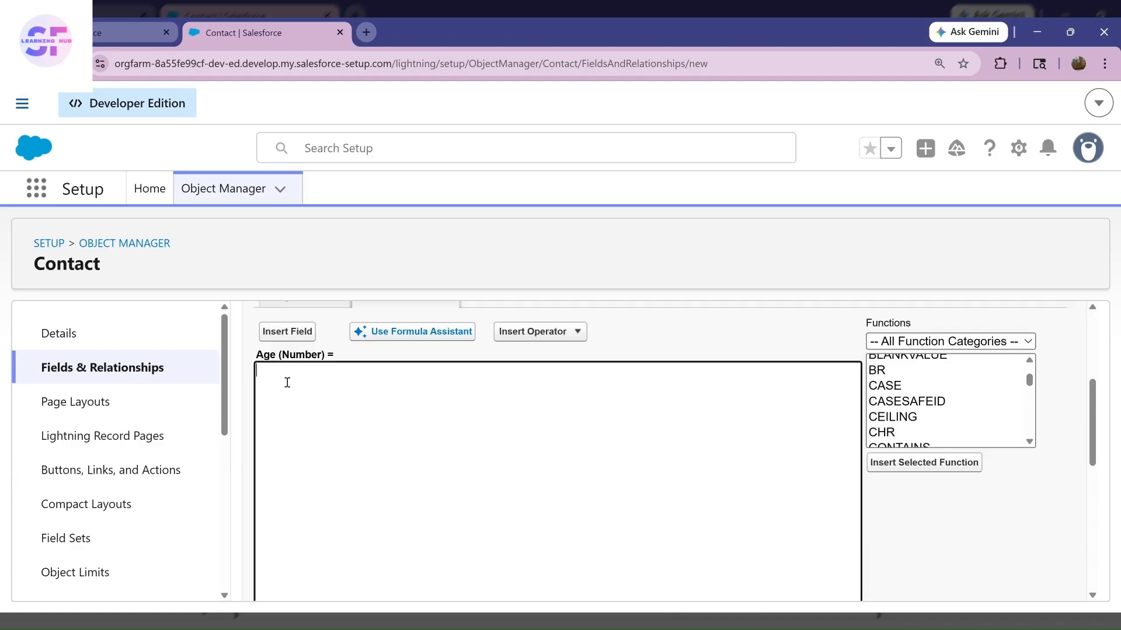
key("alt+Tab")
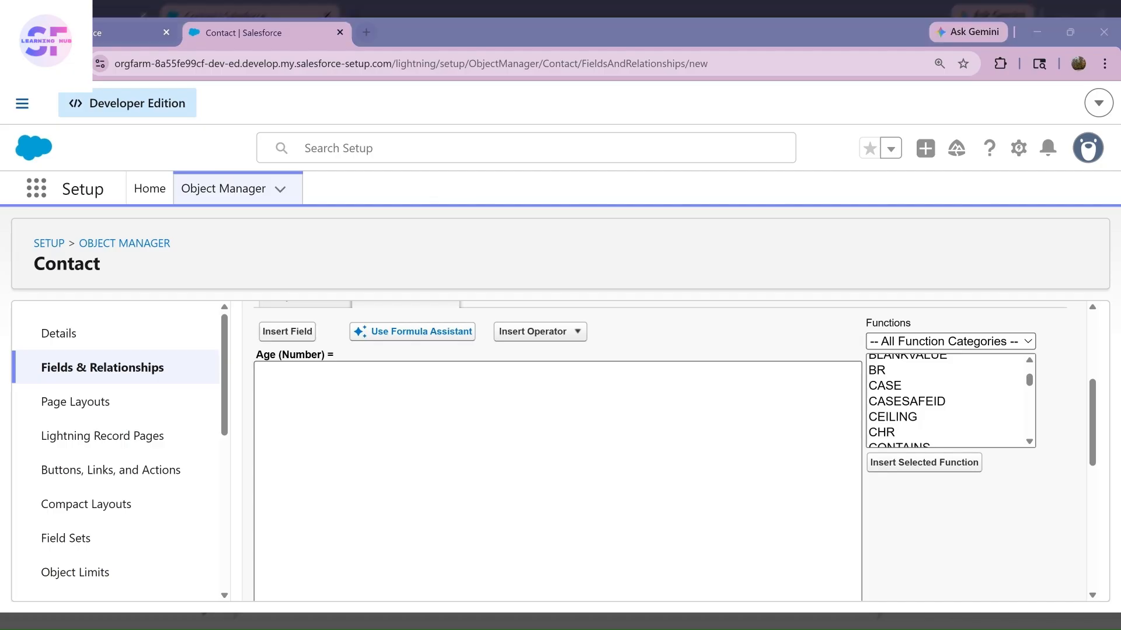
key("alt+Tab")
key("alt+Tab")
left_click(282, 384)
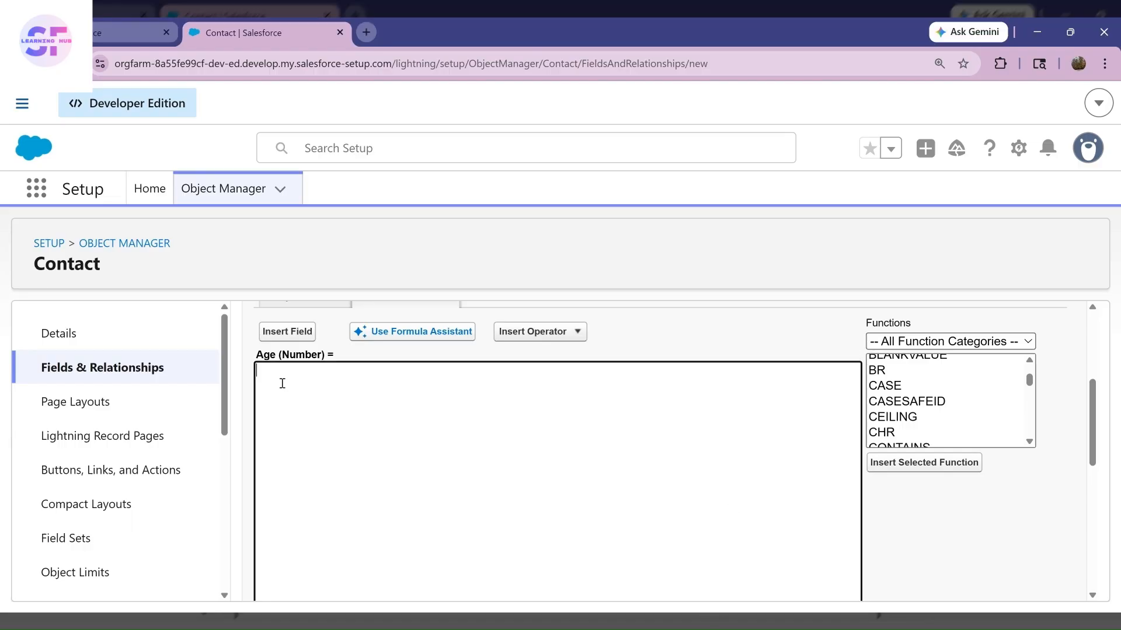
type("Create a formula field on the Contact object called Age that calculates the age of the contact using the Birthdate field.")
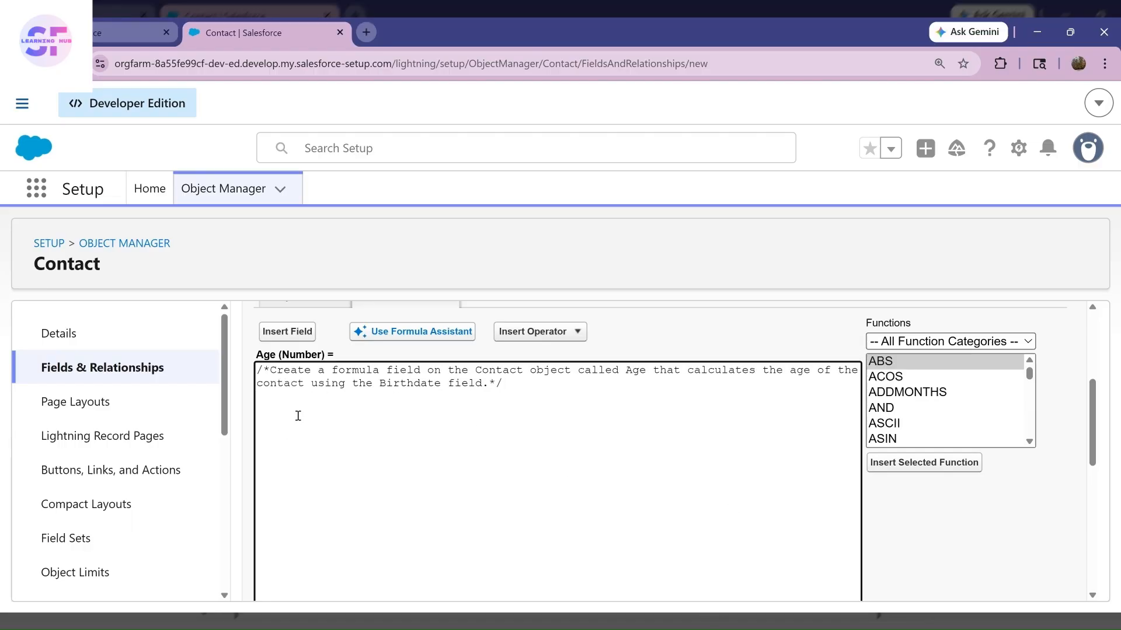
Insert the Logical function IF below the comment and clear its placeholder arguments.
left_click(1027, 344)
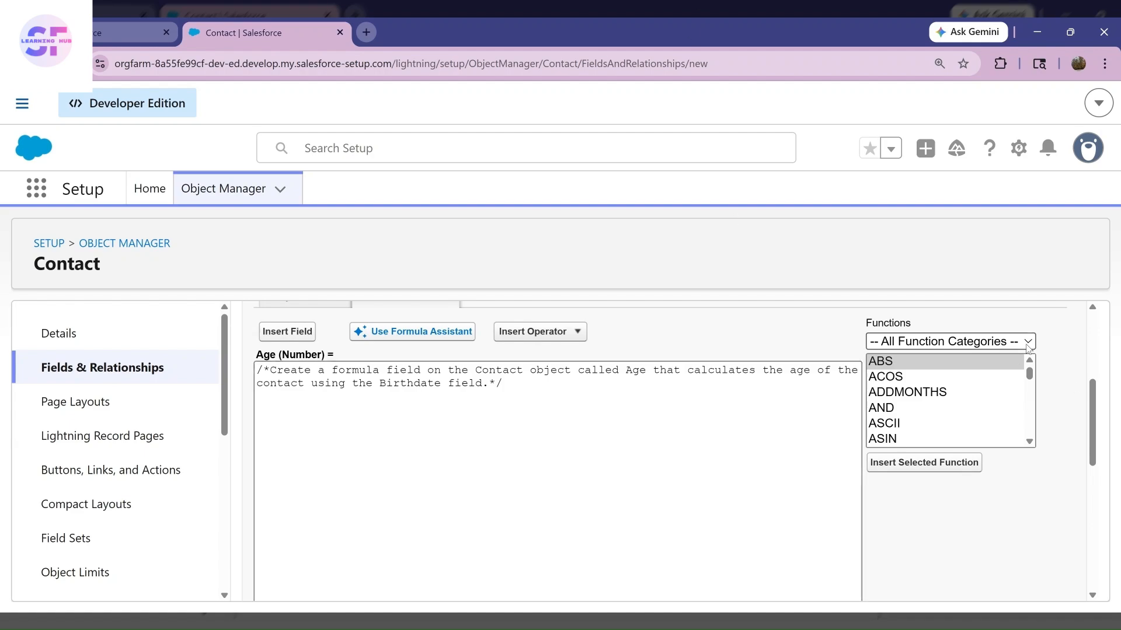
left_click(931, 398)
left_click(875, 410)
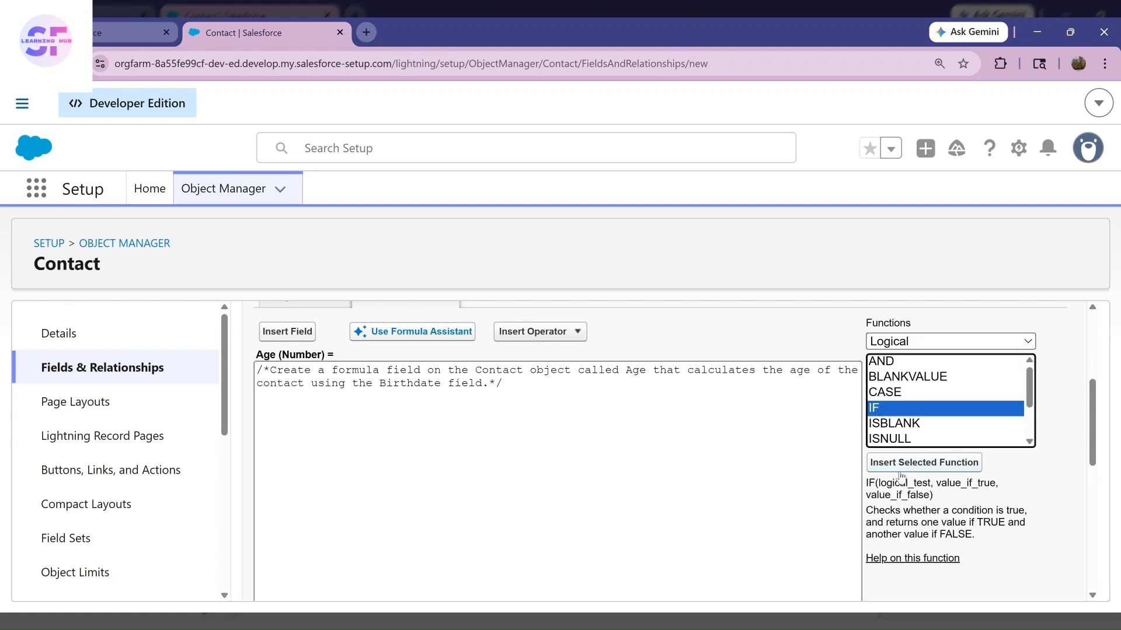
left_click(902, 464)
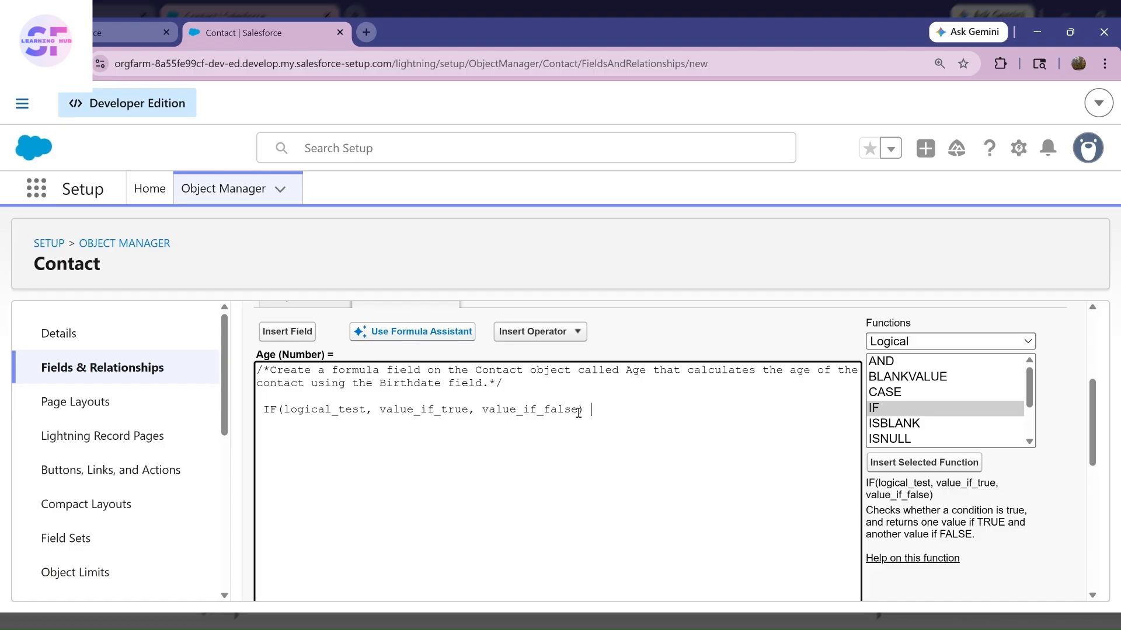
left_click_drag(579, 410, 284, 409)
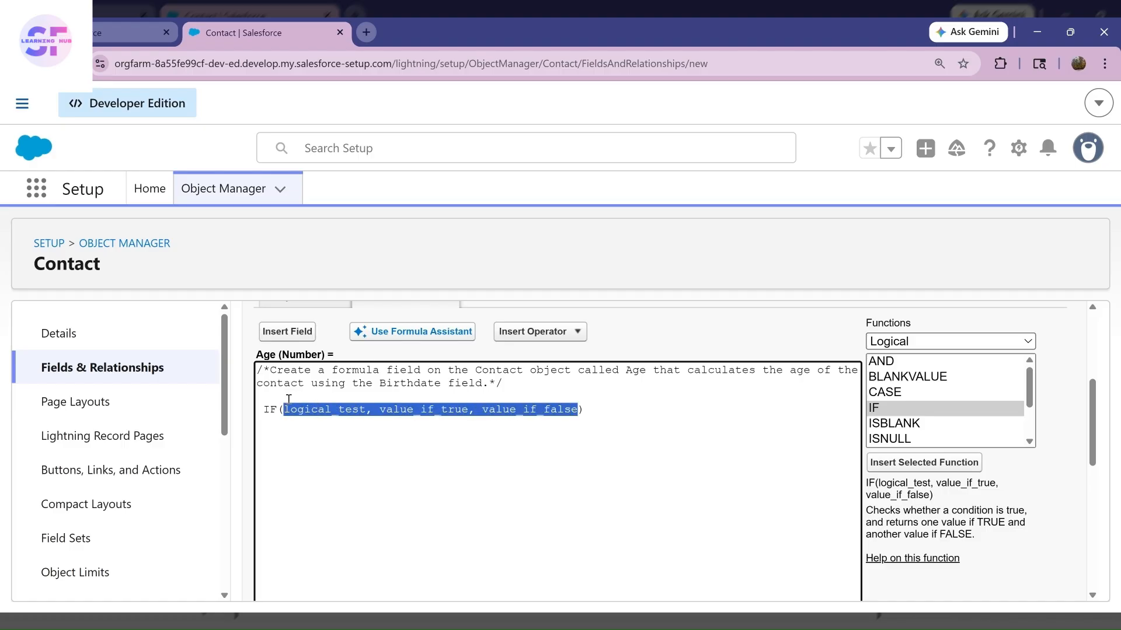
key("BackSpace")
Nest the NOT function inside the IF parentheses and clear its placeholder argument.
scroll(910, 417, "down", 2)
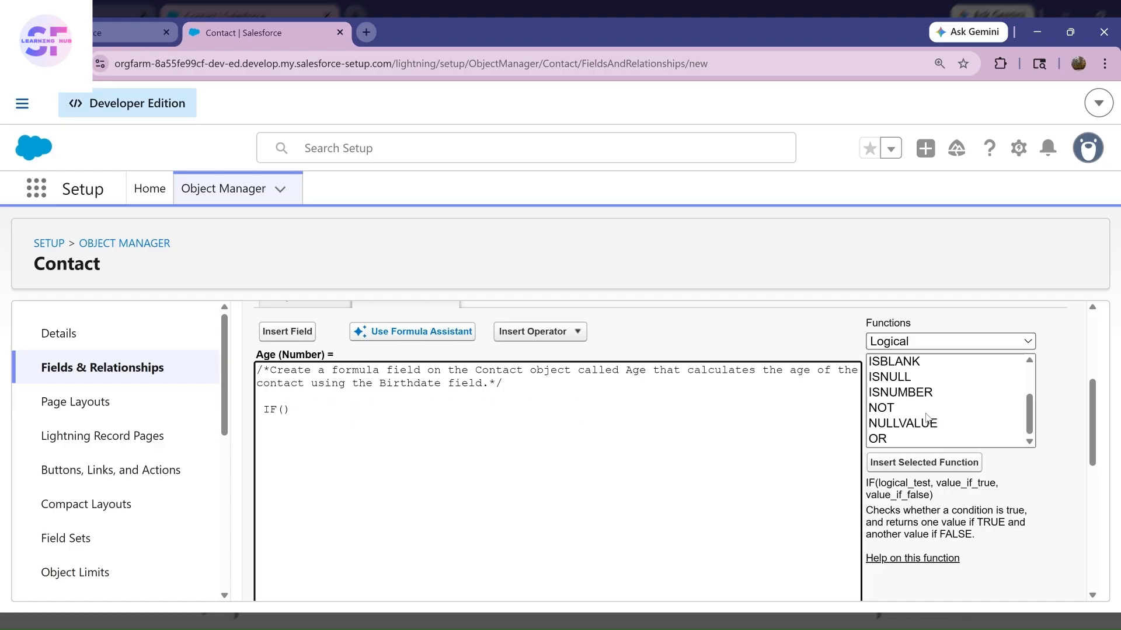
left_click(888, 408)
left_click(906, 472)
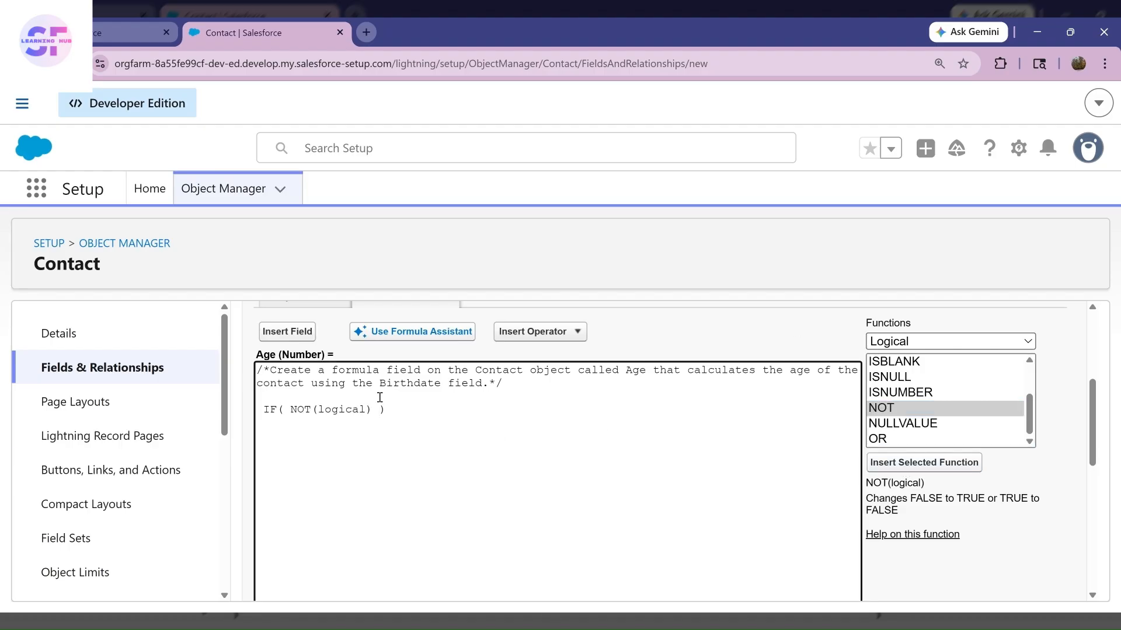
left_click_drag(366, 410, 318, 410)
key("BackSpace")
Nest the ISBLANK function inside NOT and clear its placeholder expression.
left_click(895, 362)
left_click(897, 464)
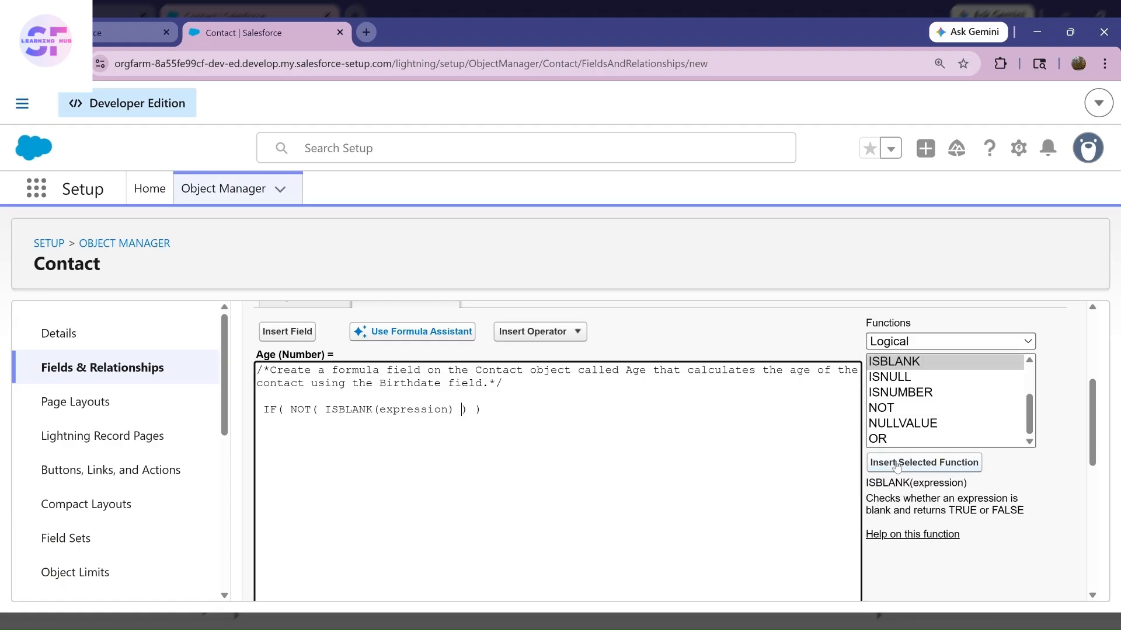
left_click_drag(446, 410, 378, 411)
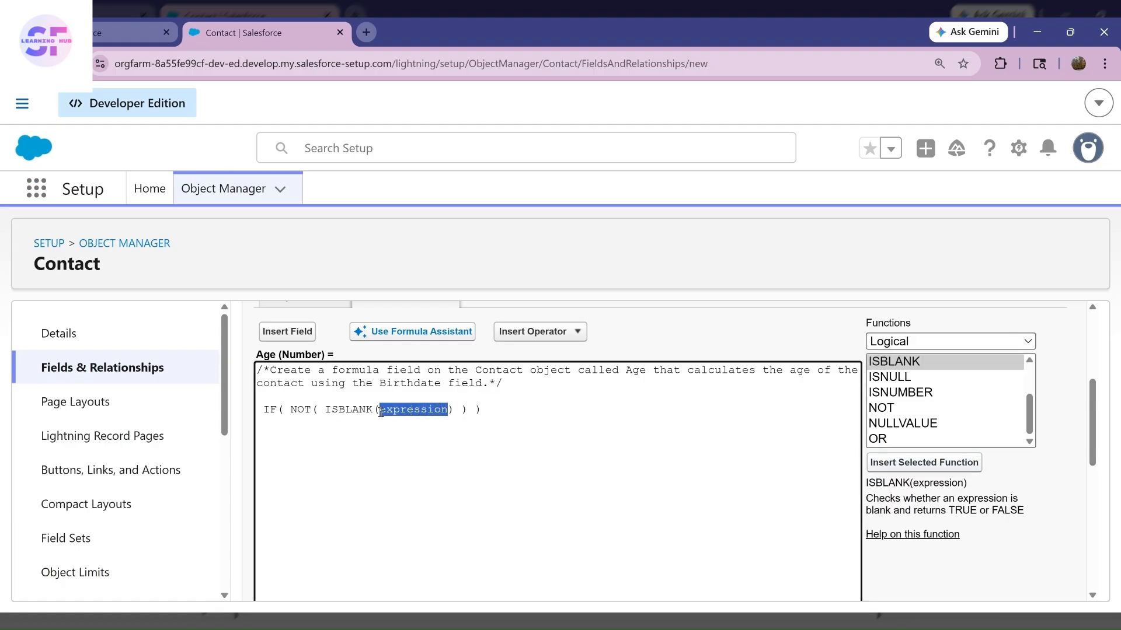
key("BackSpace")
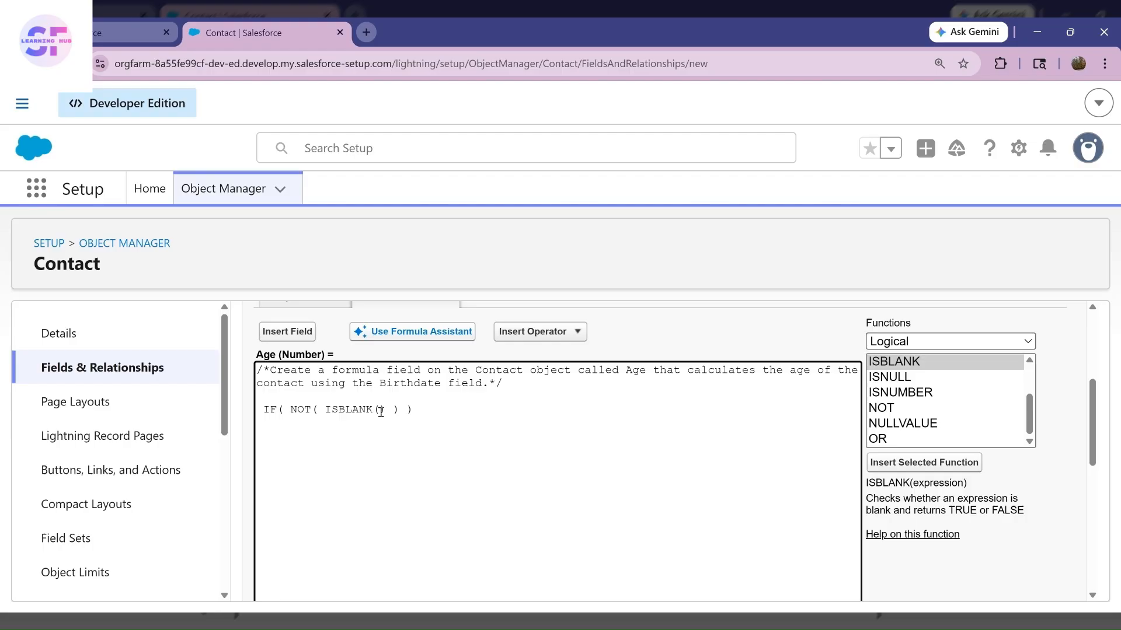
Insert the Contact's Birthdate field as the ISBLANK argument and add a comma after the NOT condition.
left_click(288, 332)
left_click(505, 459)
left_click(689, 491)
type(",")
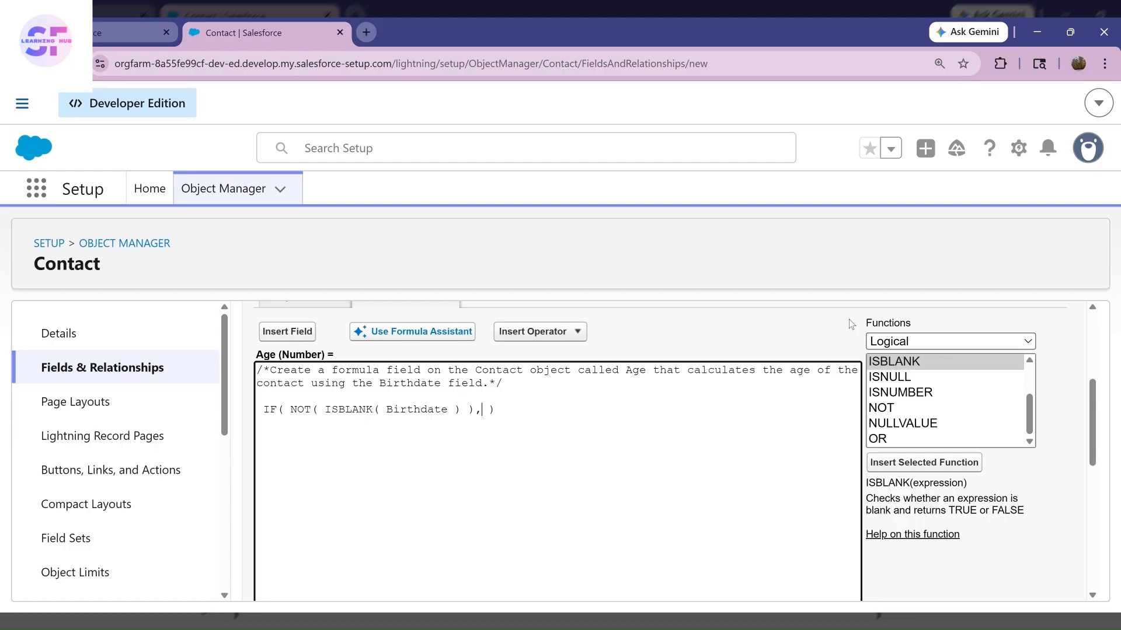
Insert the Math function FLOOR as the IF function's true value and clear its number placeholder.
left_click(926, 421)
left_click(903, 438)
left_click(925, 462)
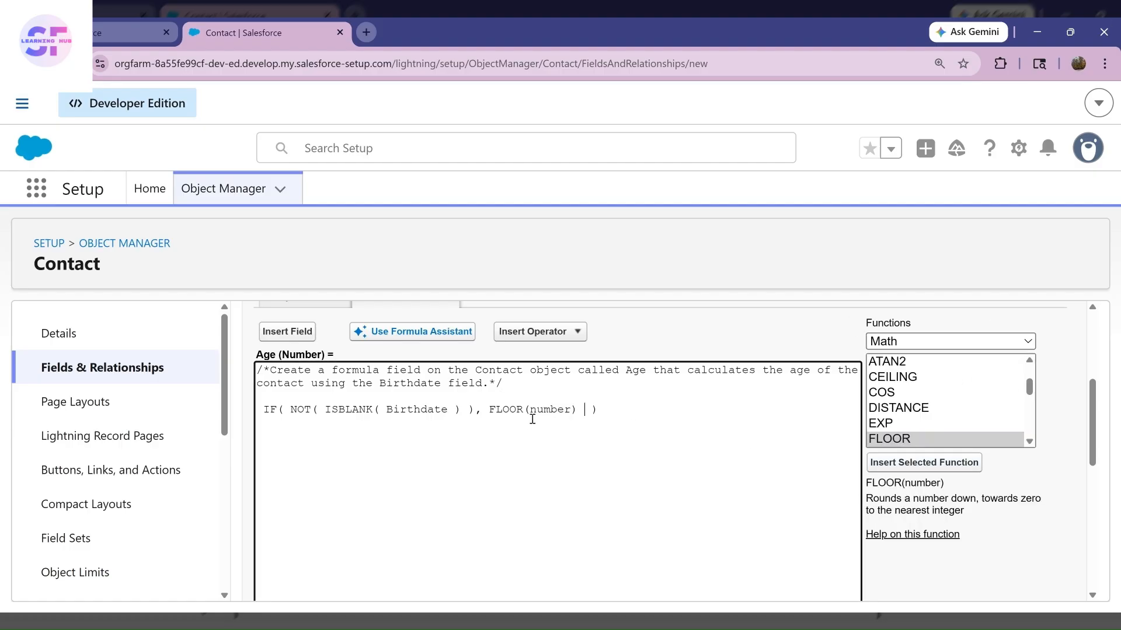
left_click_drag(573, 409, 529, 409)
key("BackSpace")
left_click(287, 332)
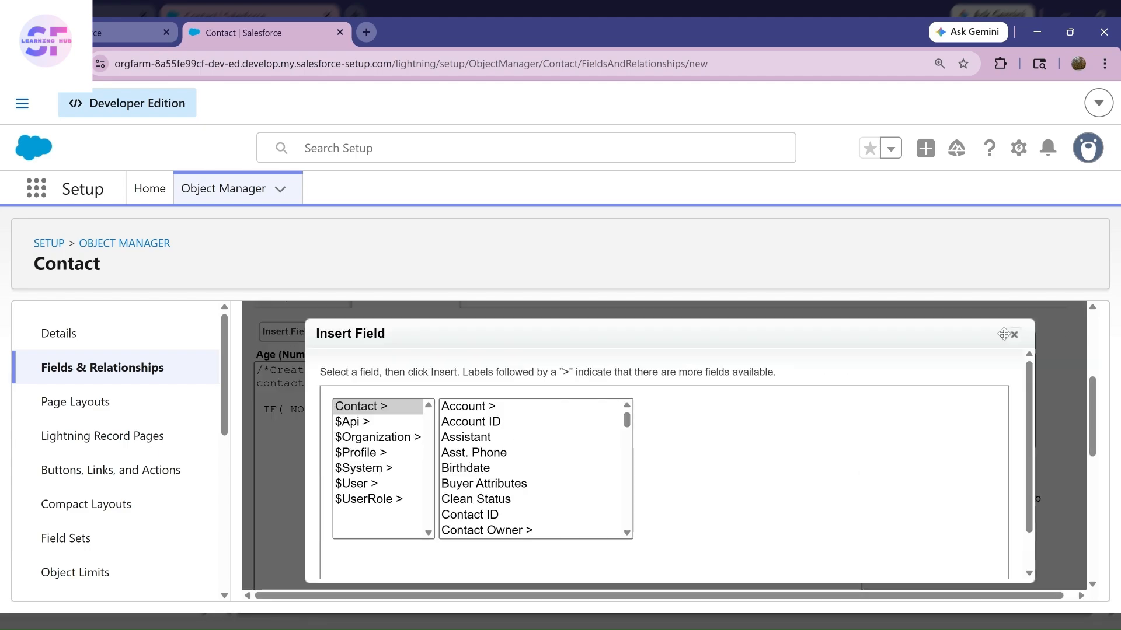
left_click(1013, 334)
Insert the Date & Time function TODAY inside the FLOOR parentheses.
left_click(1032, 343)
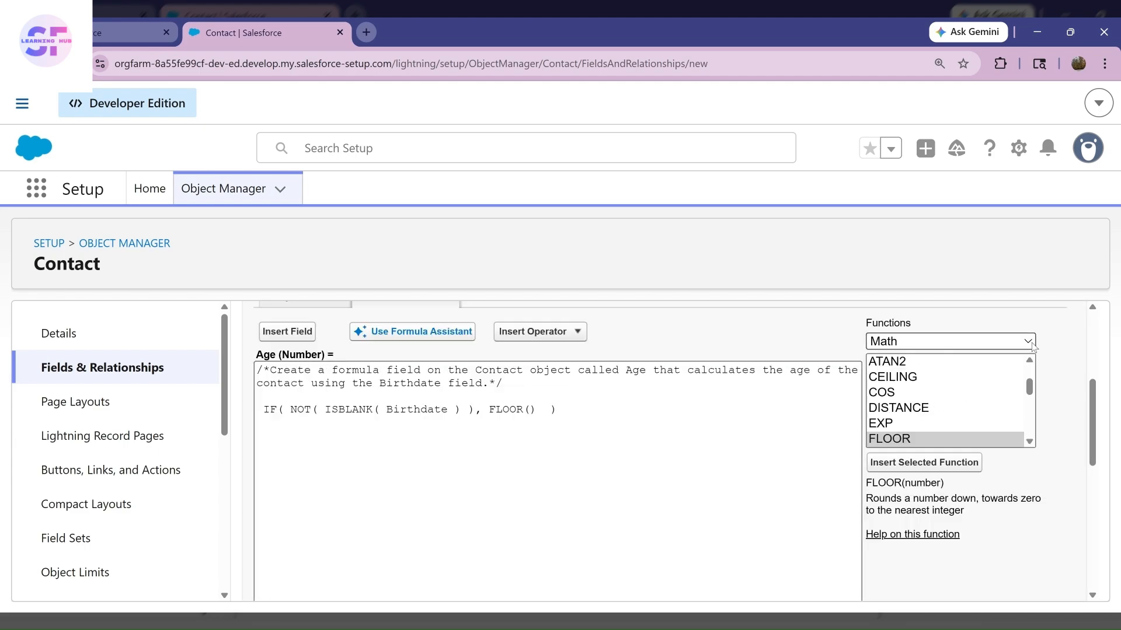
left_click(930, 379)
scroll(893, 410, "down", 3)
left_click(890, 432)
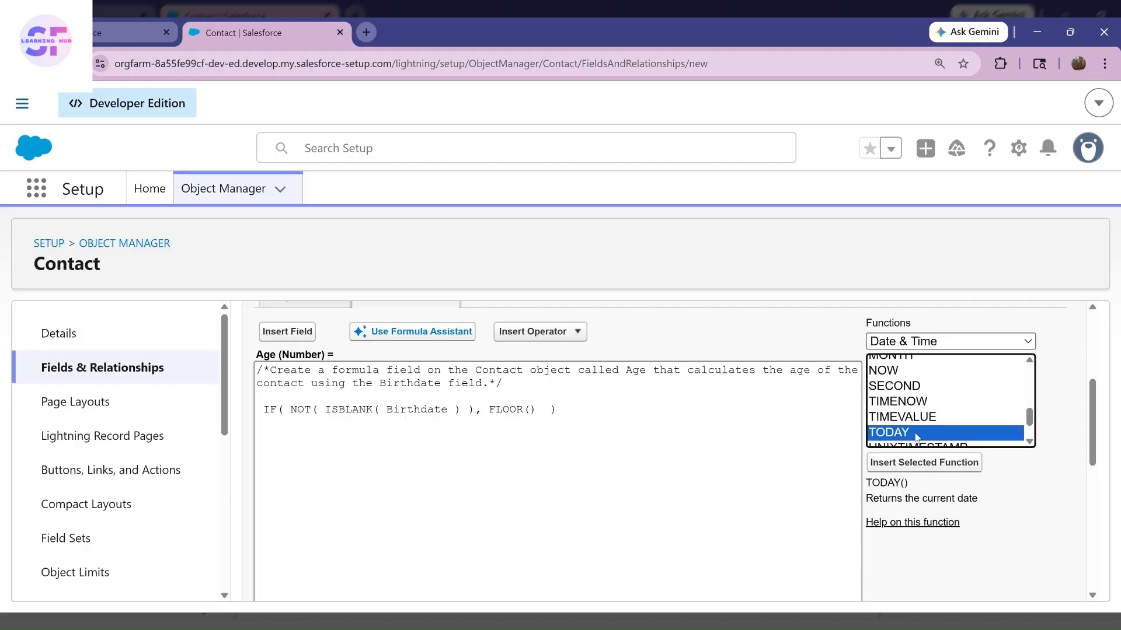
left_click(924, 462)
Subtract the Contact's Birthdate field from TODAY() and close the parenthesis after it.
left_click(539, 333)
left_click(528, 370)
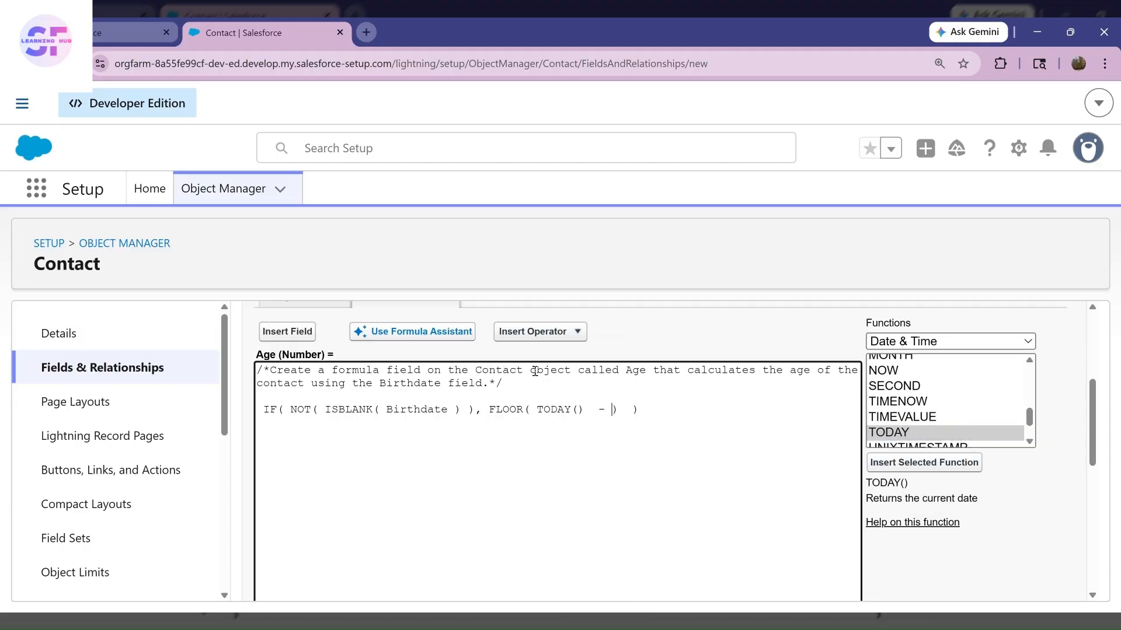
left_click(301, 339)
left_click(467, 469)
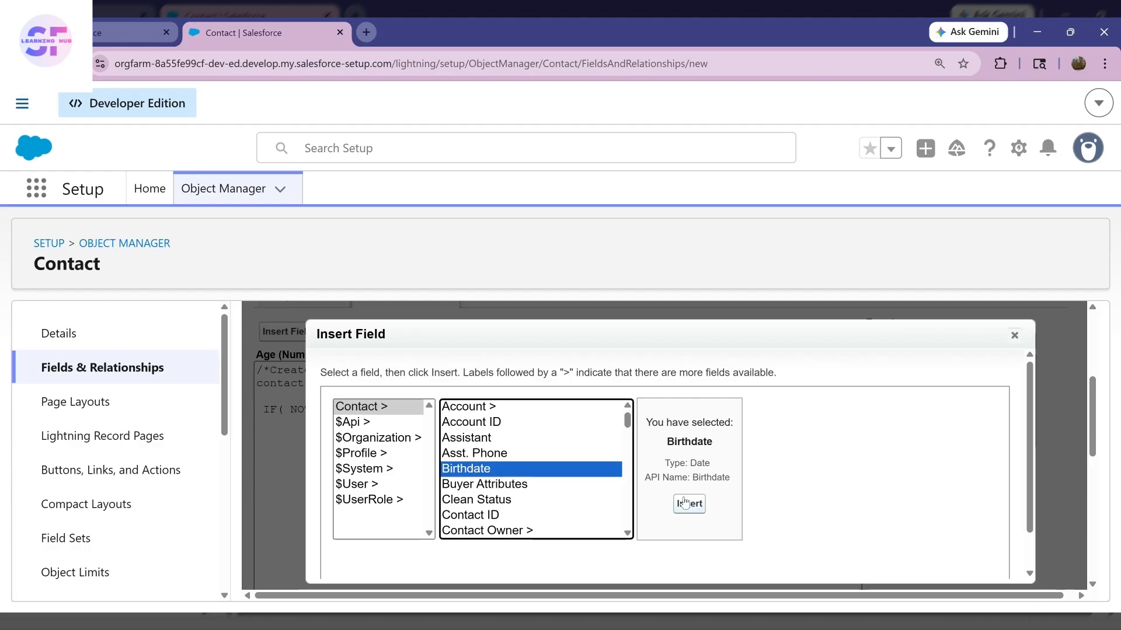
left_click(687, 502)
type(")")
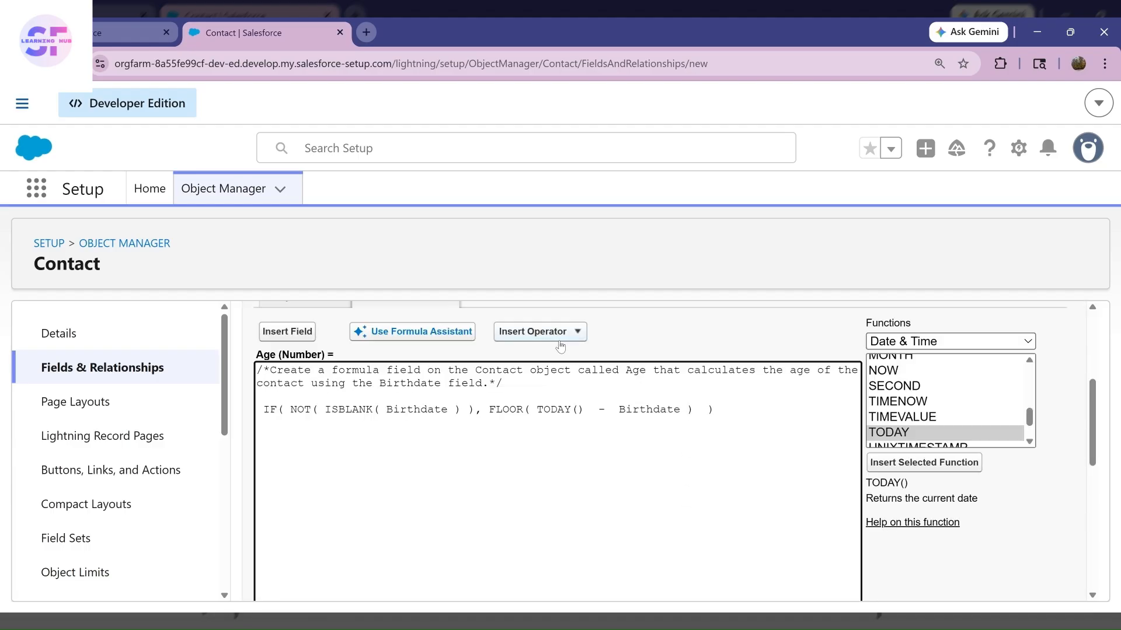
Add a division by 365 after the date difference and Null as the IF function's false value.
left_click(549, 332)
left_click(559, 407)
type("365")
type(",Null")
Check the syntax of the Age formula and dismiss the Einstein pop-up.
scroll(451, 477, "down", 4)
left_click(292, 503)
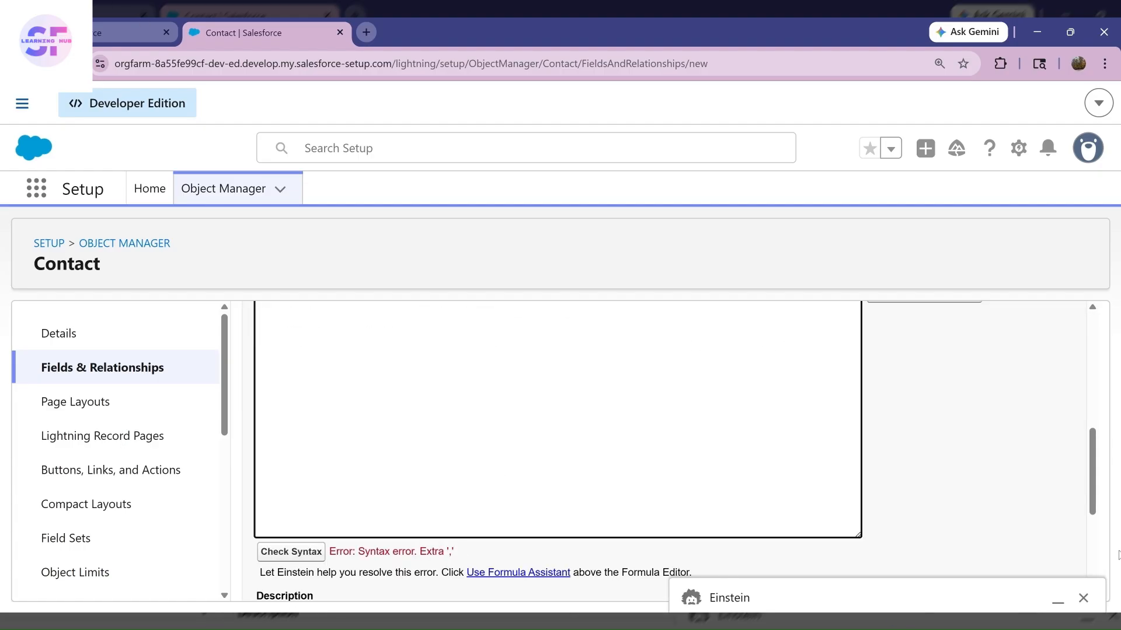
left_click(1083, 600)
Try removing the comma before Null and check the formula syntax again.
scroll(581, 457, "up", 1)
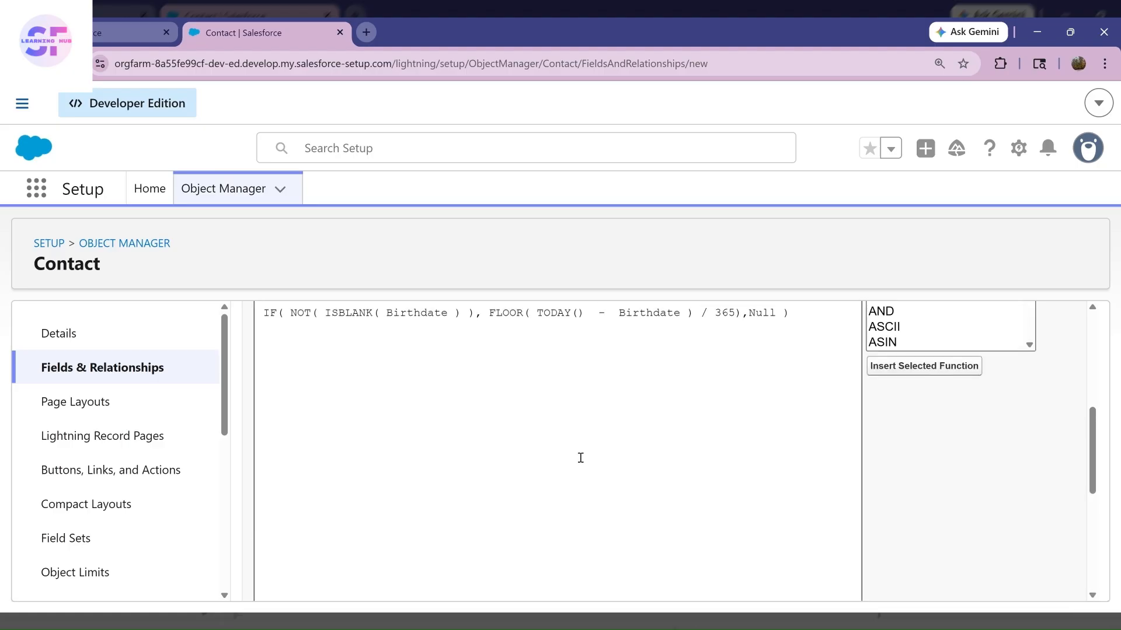
left_click(749, 316)
key("BackSpace")
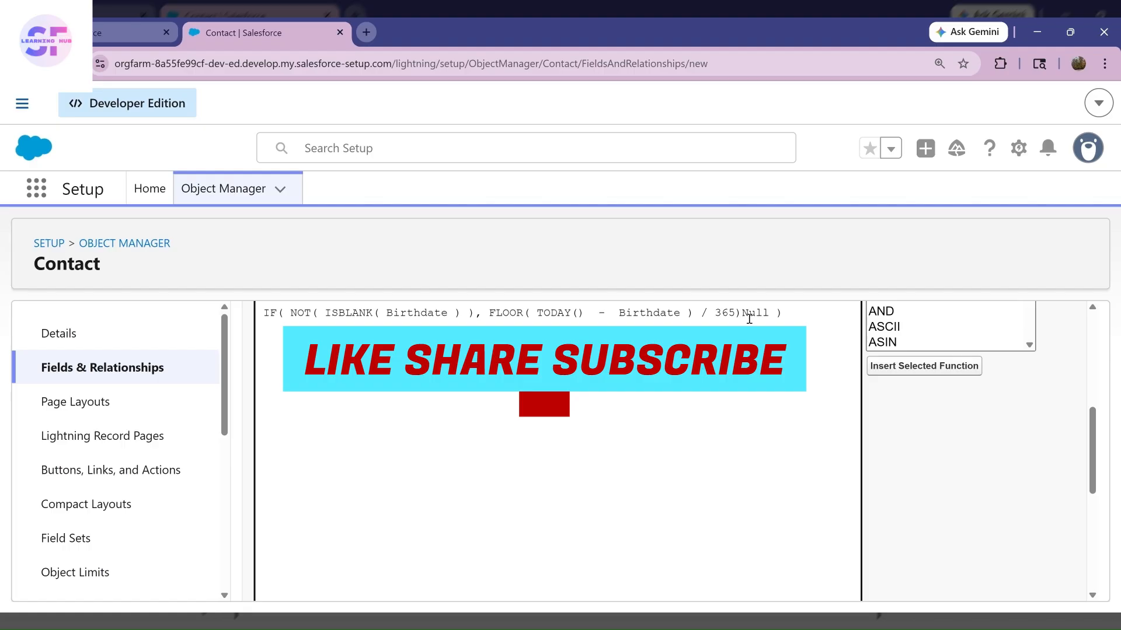
scroll(672, 445, "down", 5)
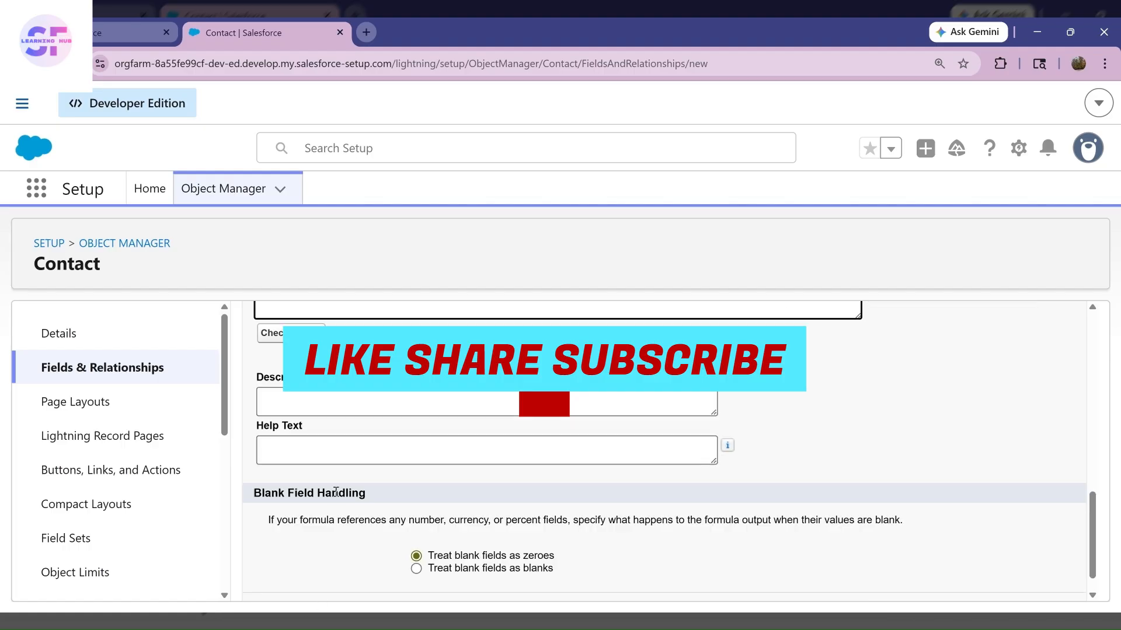
scroll(336, 492, "up", 2)
left_click(286, 479)
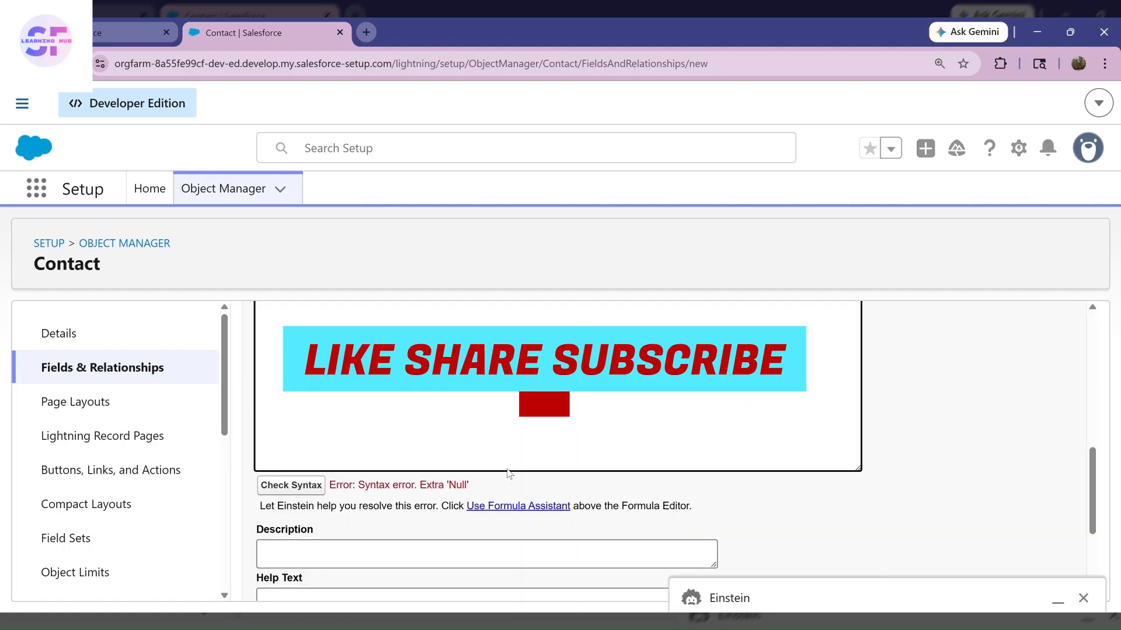
Restore the comma between the 365 division and Null, and recheck the formula syntax.
left_click(743, 314)
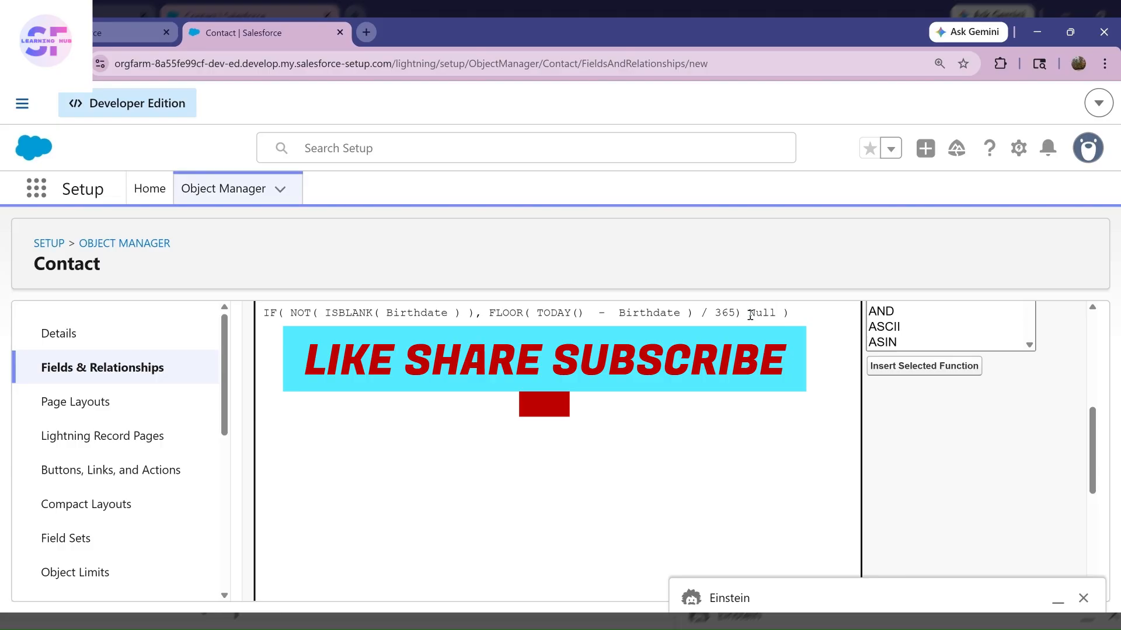
type(",")
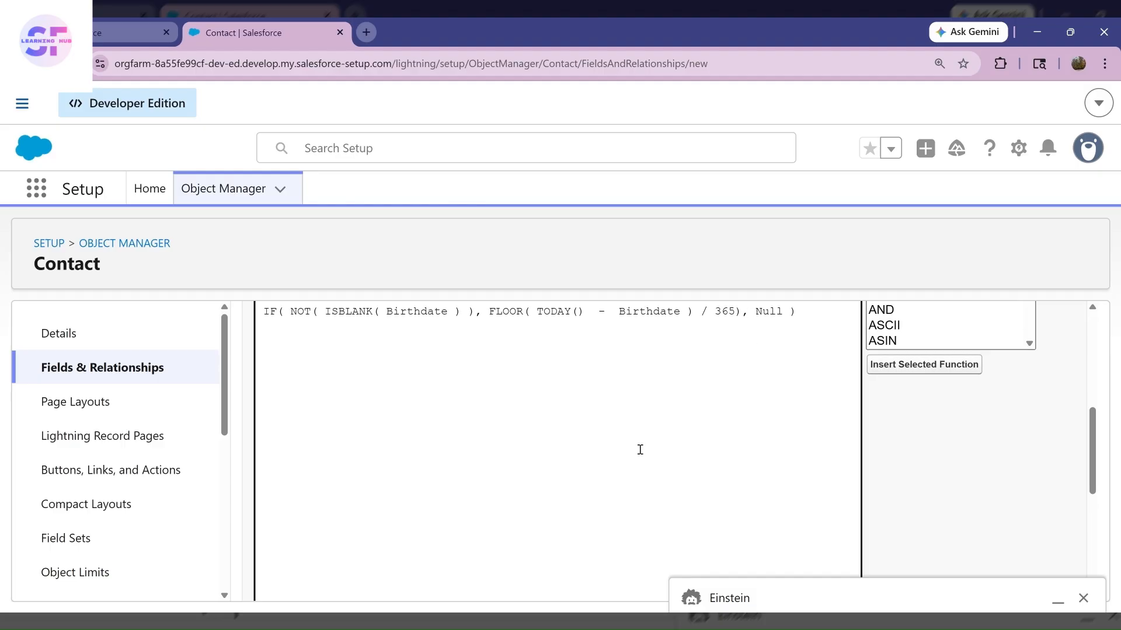
scroll(640, 450, "down", 1)
left_click(292, 551)
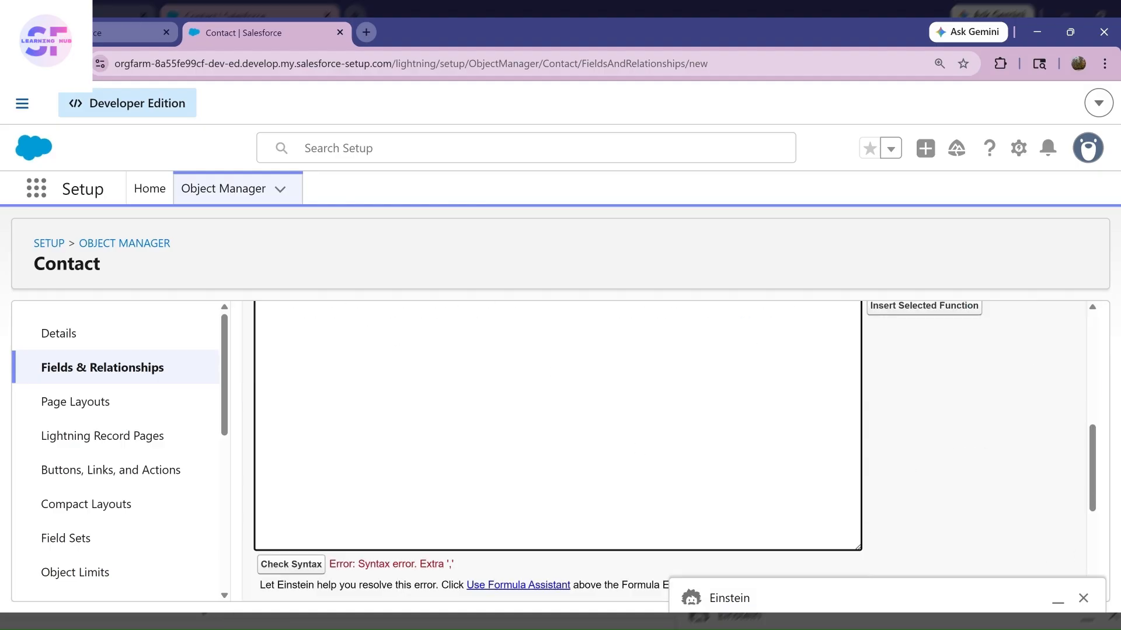
scroll(503, 541, "up", 1)
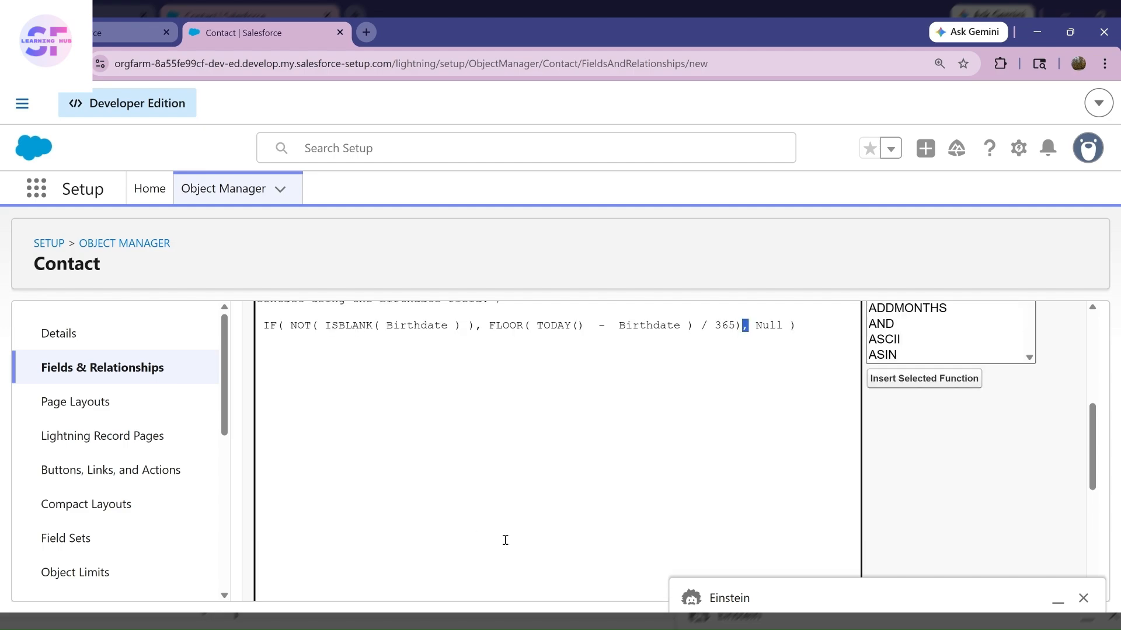
left_click_drag(612, 326, 619, 326)
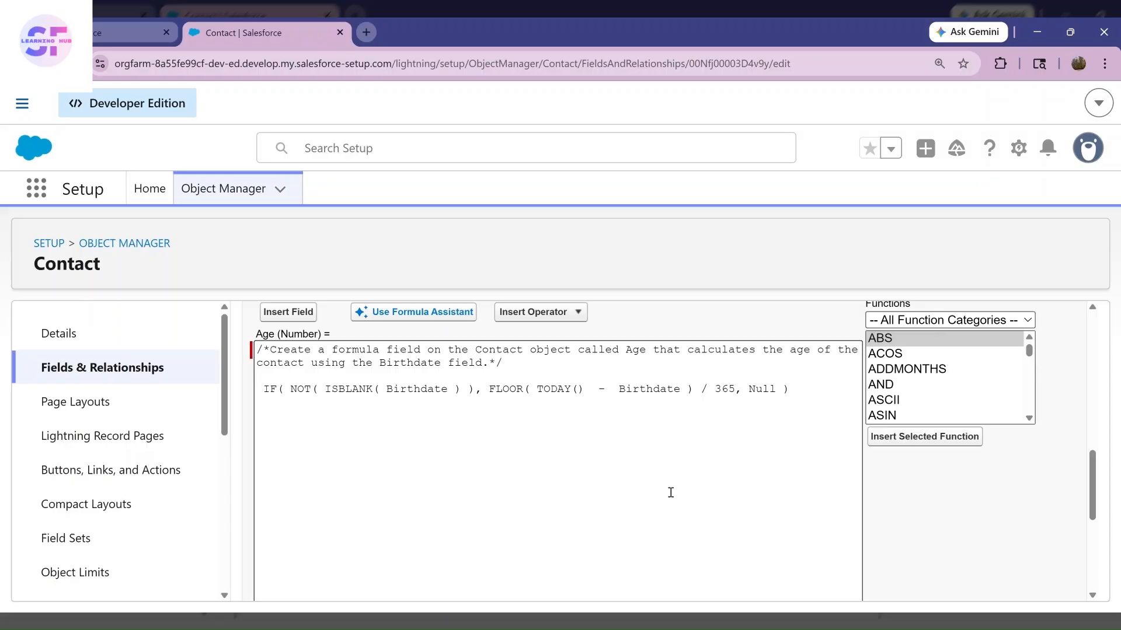
Review the complete Age formula, from the blank Birthdate check through the division by 365 to the Null value.
scroll(660, 480, "down", 3)
scroll(659, 480, "up", 3)
scroll(425, 420, "down", 2)
scroll(425, 420, "up", 1)
scroll(425, 420, "up", 1)
left_click_drag(258, 390, 816, 413)
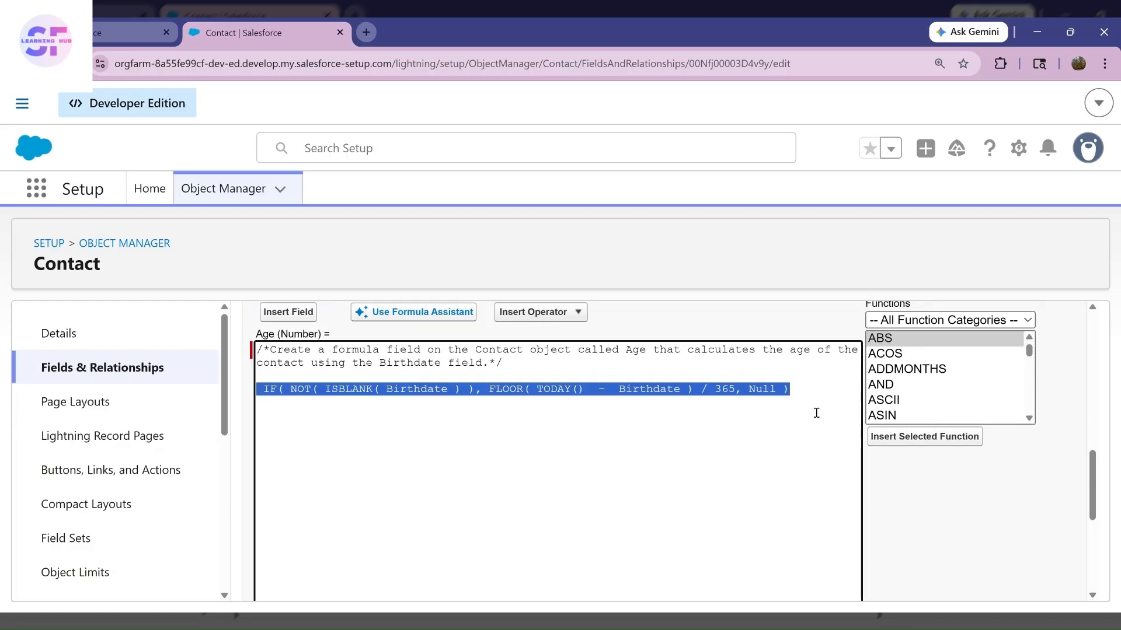
left_click(558, 477)
Run the syntax check on the Age formula once more, read its result and dismiss the Einstein pop-up.
scroll(558, 477, "down", 5)
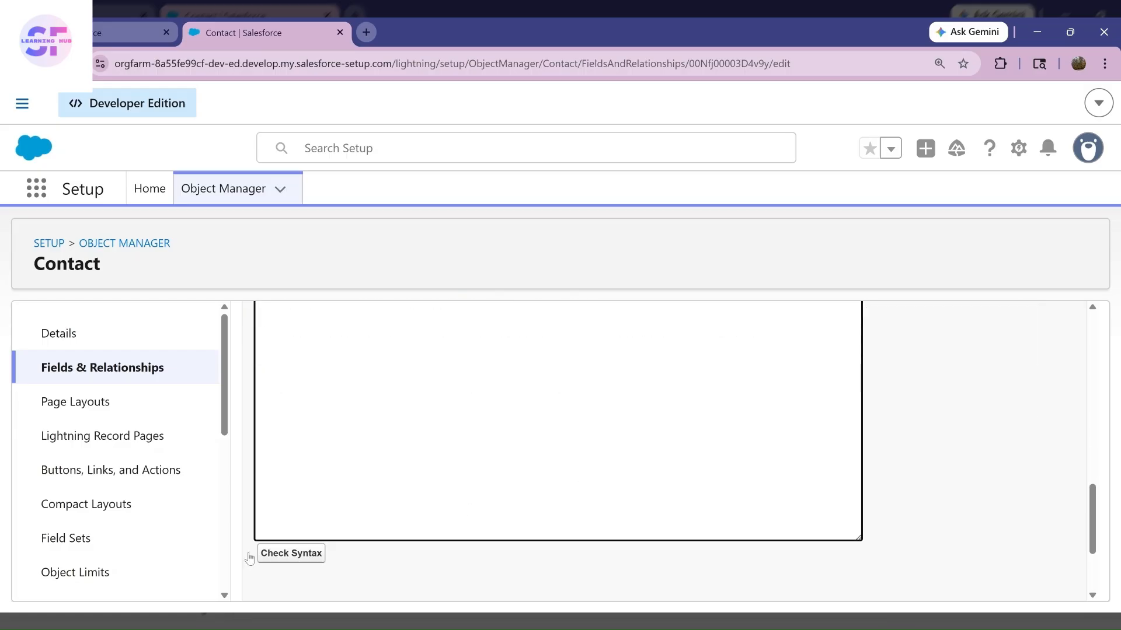
left_click(291, 554)
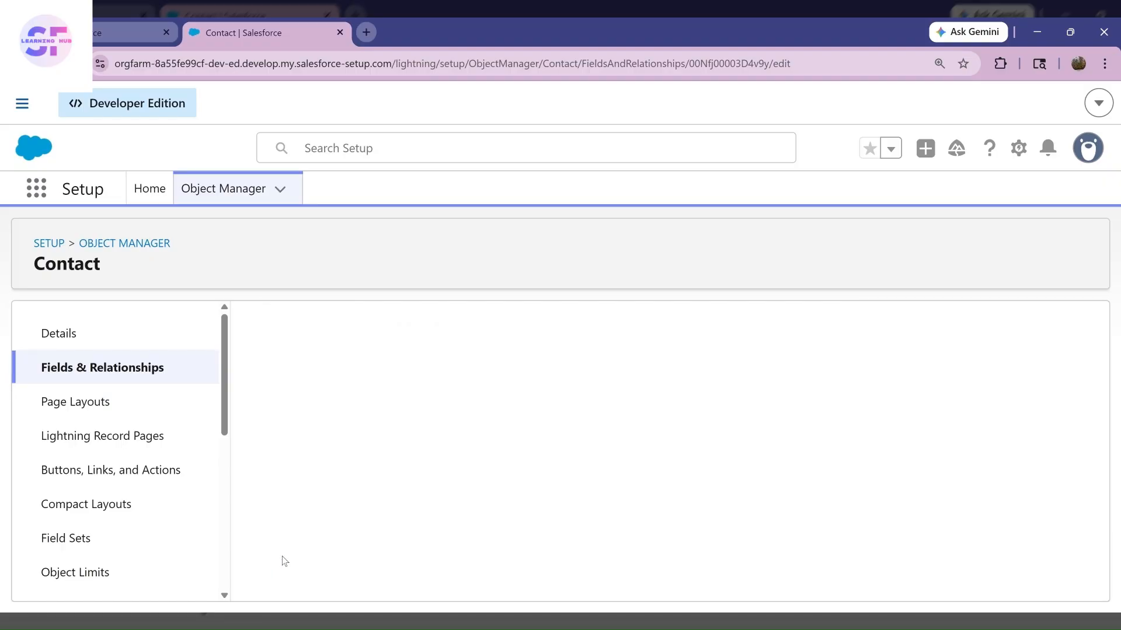
scroll(461, 491, "down", 2)
scroll(470, 481, "down", 10)
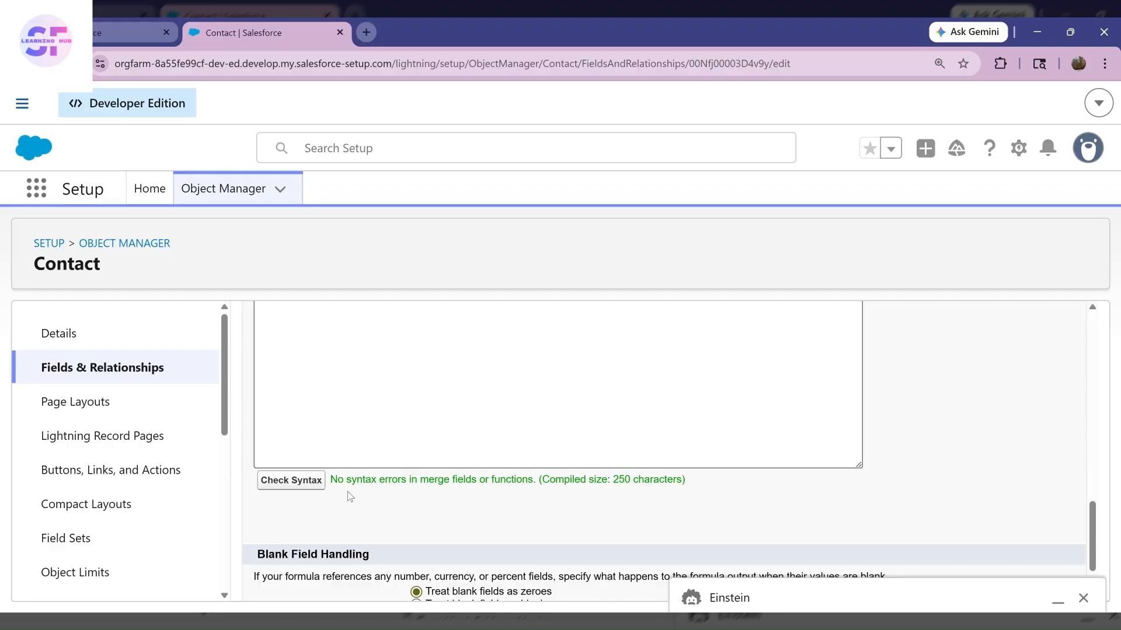
left_click_drag(332, 480, 707, 493)
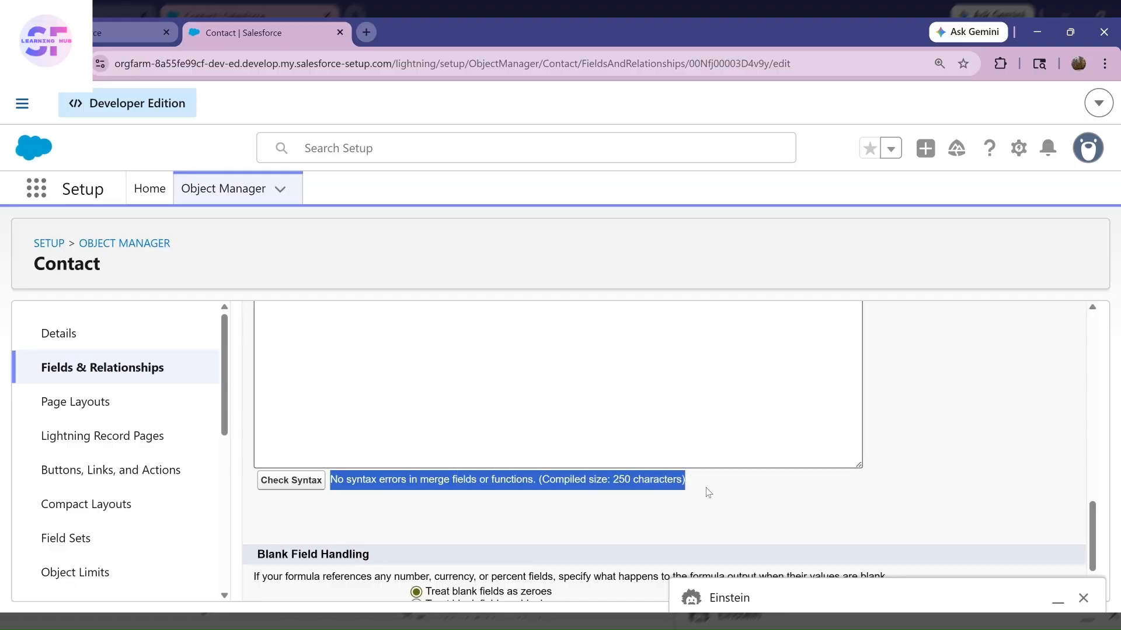
left_click(1082, 598)
left_click(632, 485)
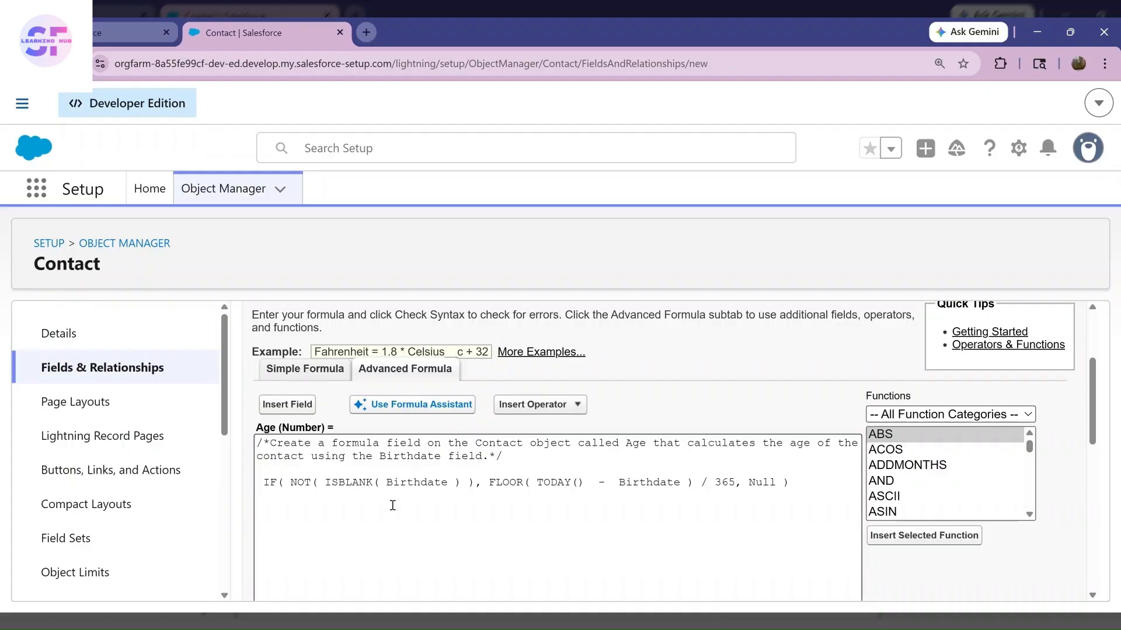
Accept the field-level security and page layout settings for the new Age field and save it.
scroll(402, 506, "down", 1)
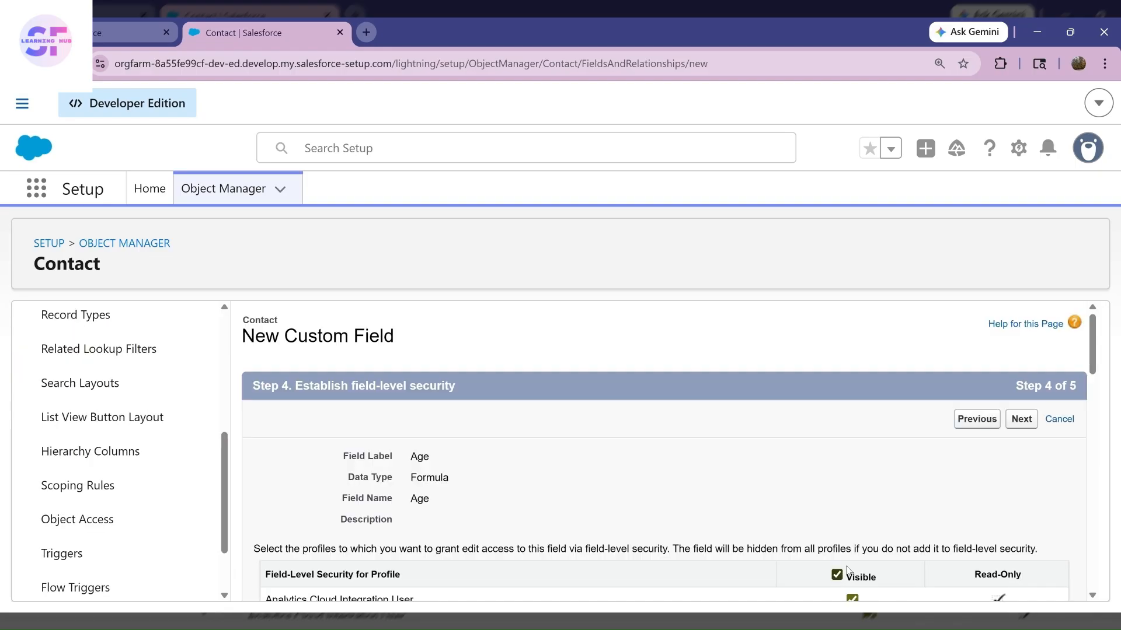
left_click(1021, 419)
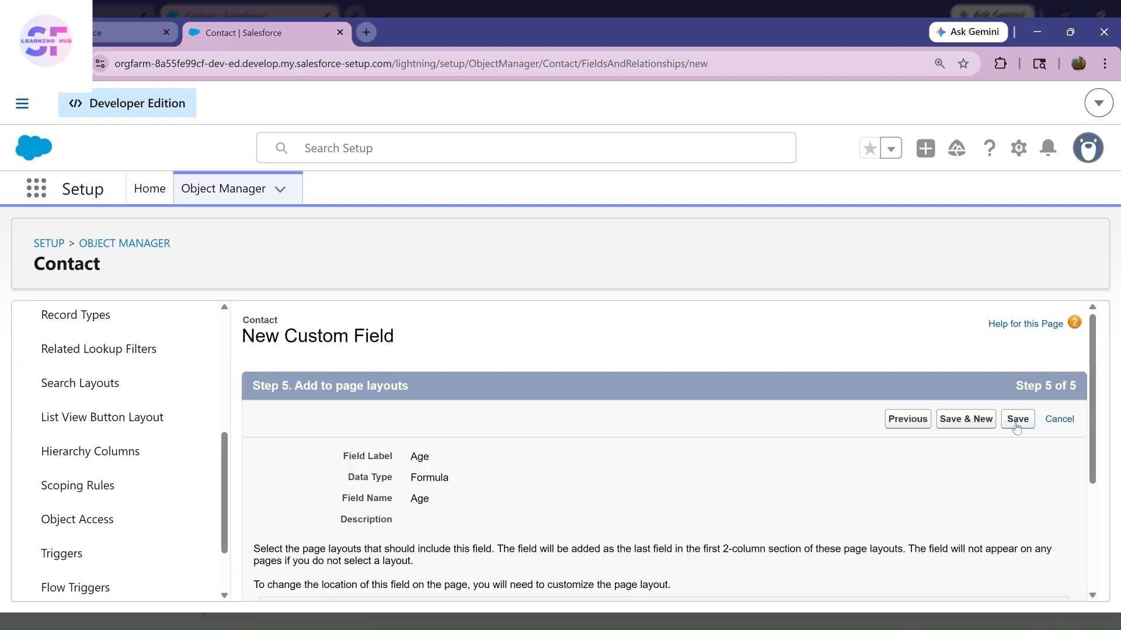
left_click(1017, 419)
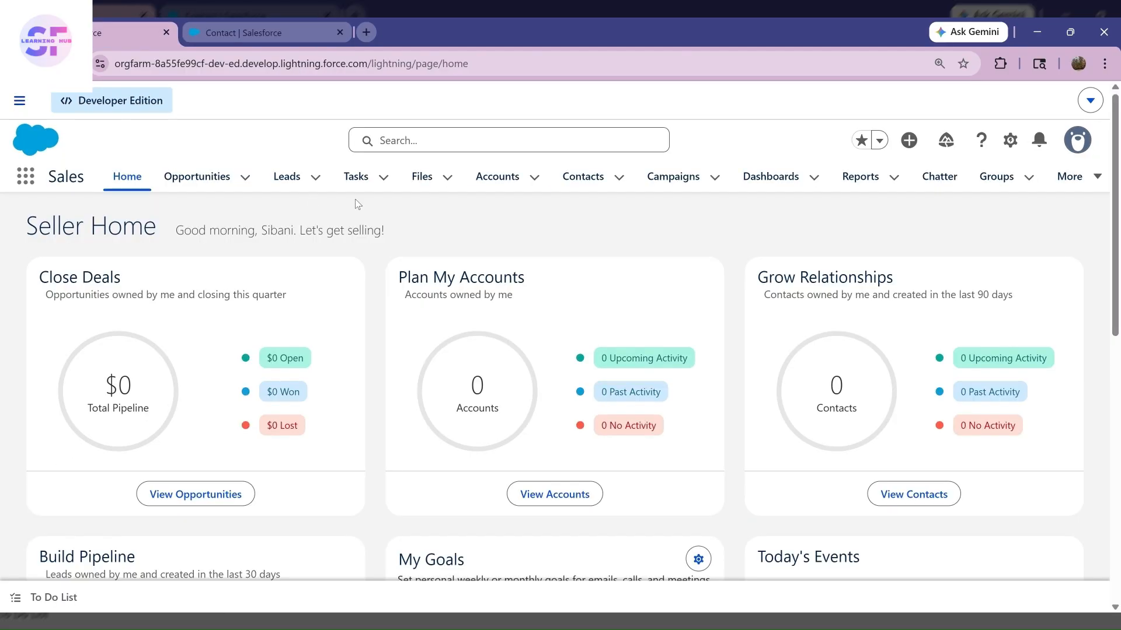
Switch the Sales app's Contacts to the All Contacts list view and open the United Oil & Gas Corp. CFO's record.
left_click(577, 186)
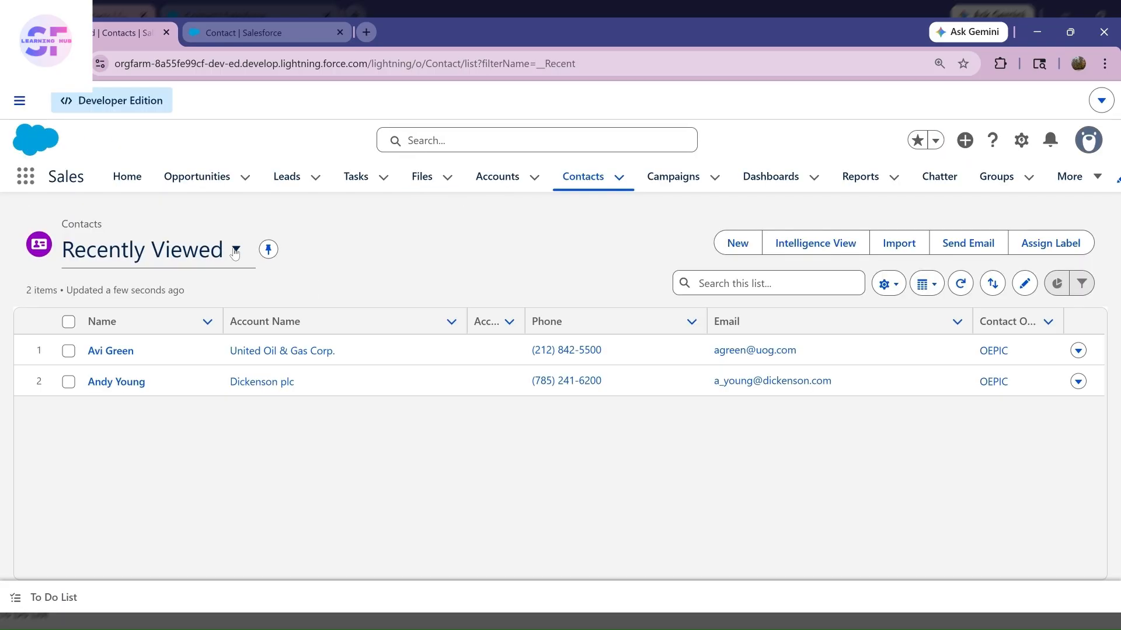
left_click(234, 249)
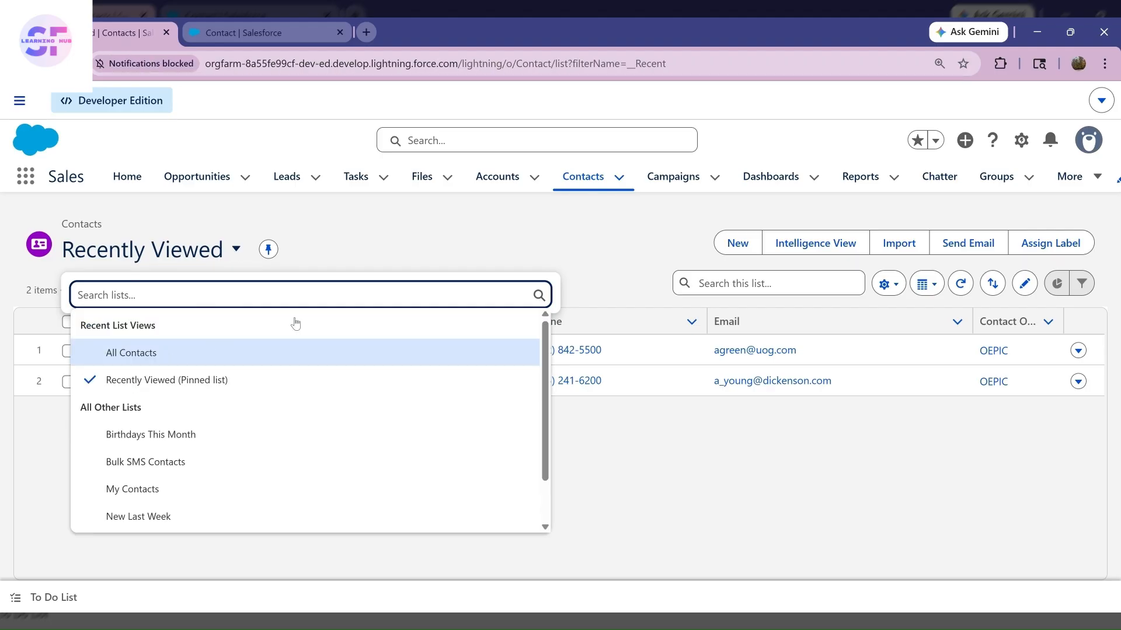
left_click(198, 344)
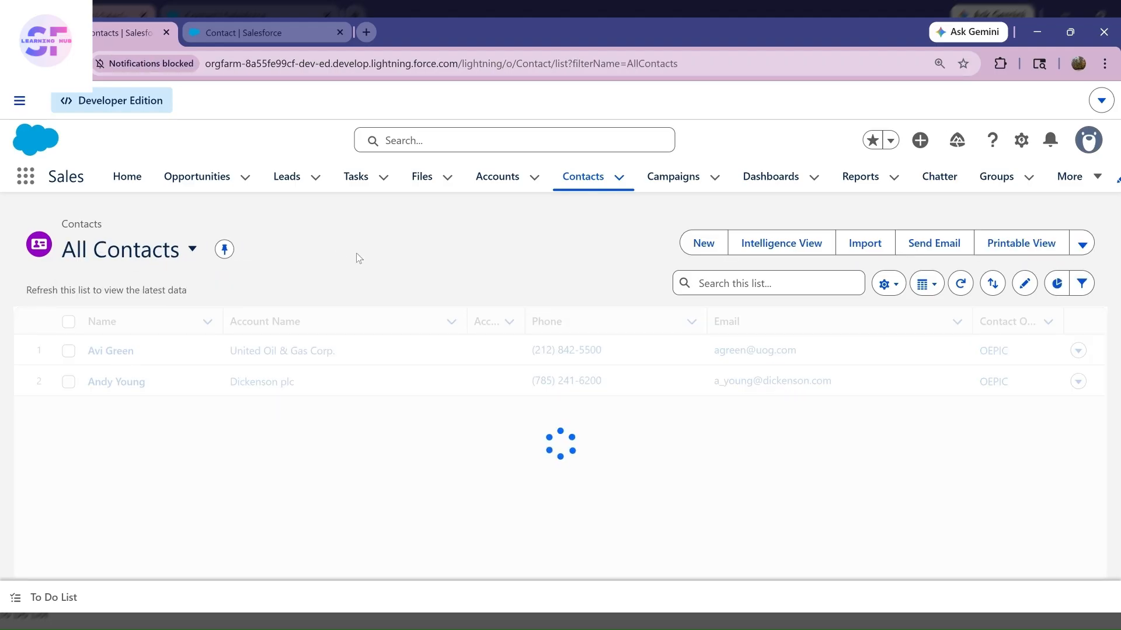
left_click(119, 443)
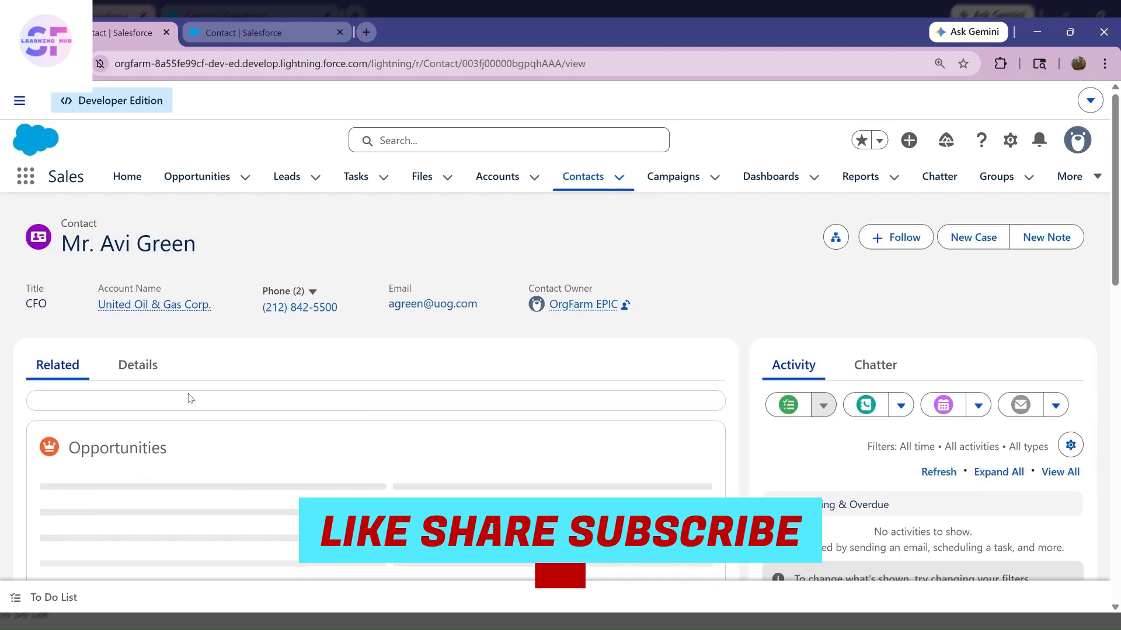
Examine the Birthdate and calculated Age in the details of the United Oil & Gas Corp. CFO's contact record.
left_click(138, 365)
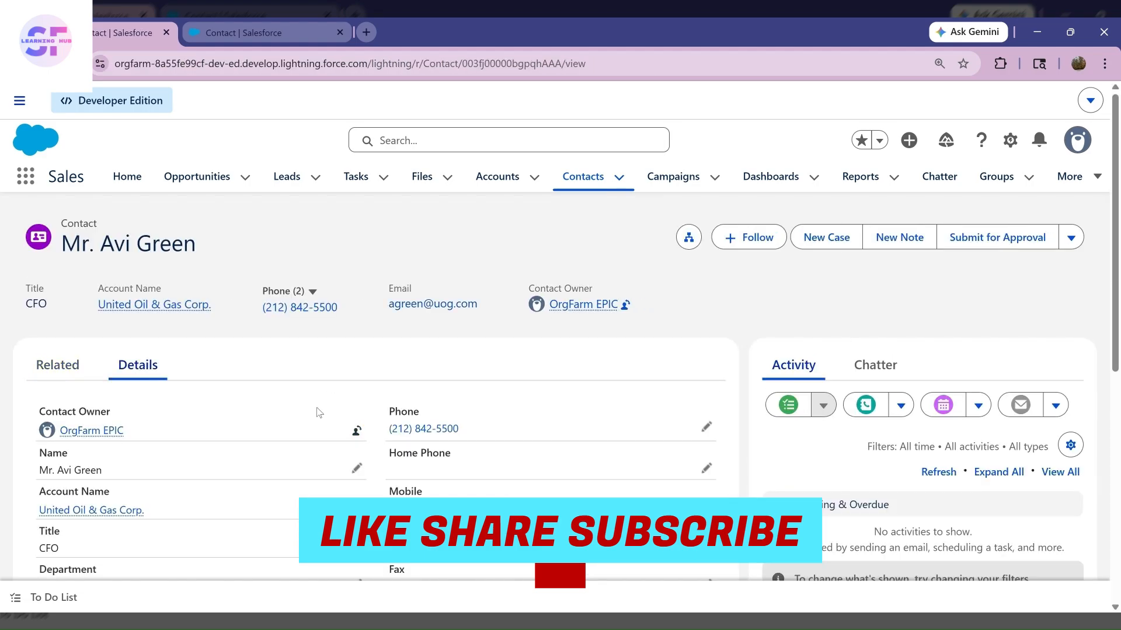
scroll(319, 413, "down", 6)
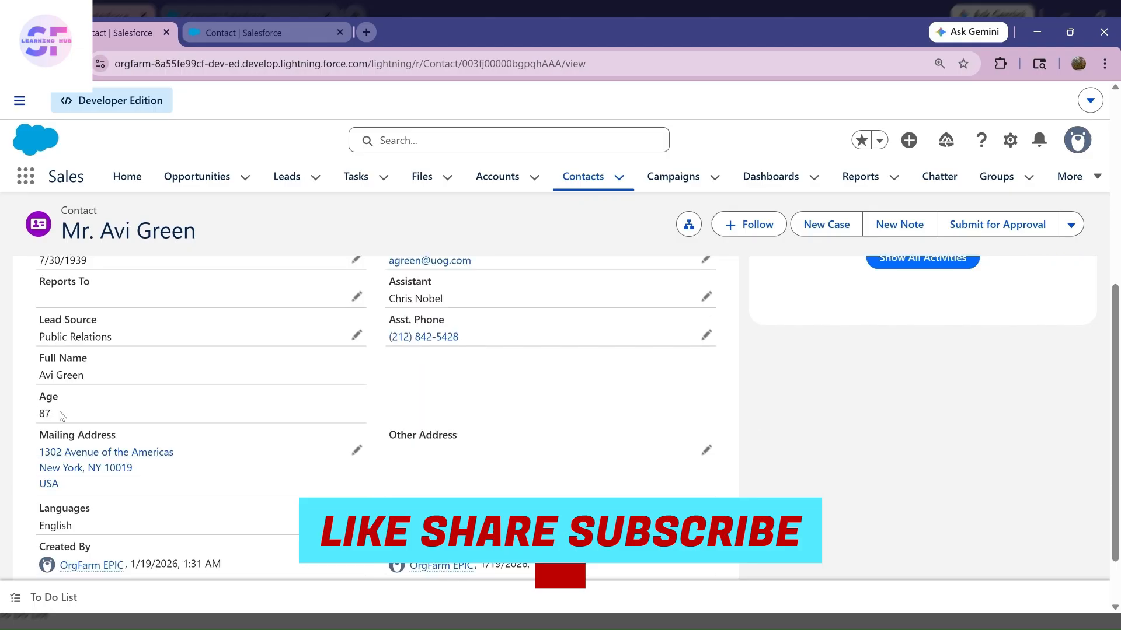
left_click_drag(40, 396, 69, 419)
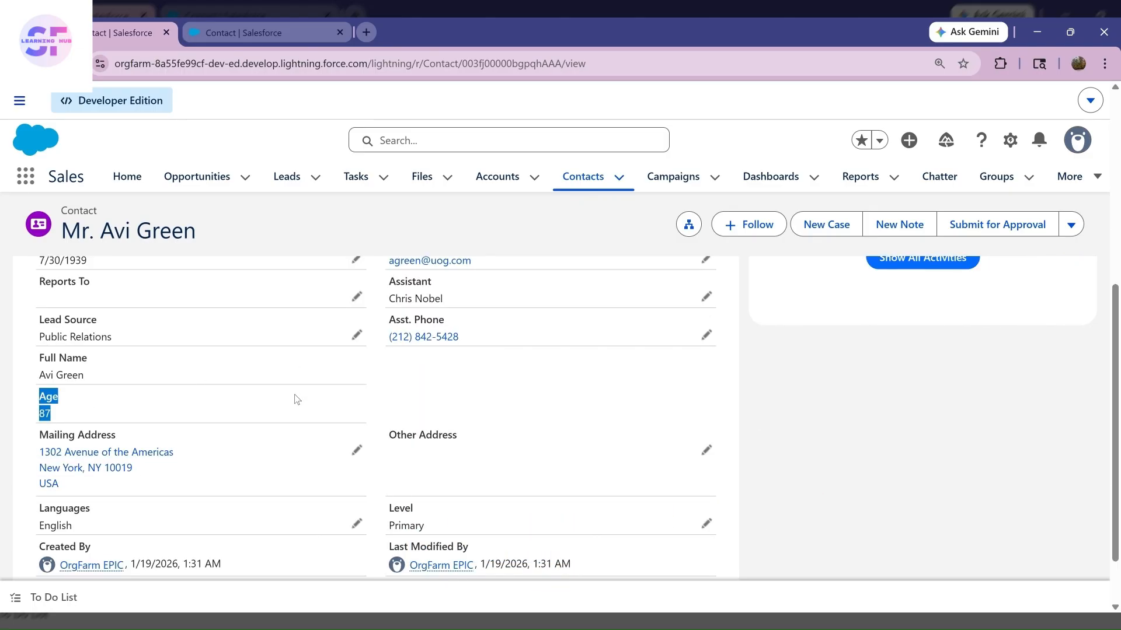
scroll(275, 415, "up", 1)
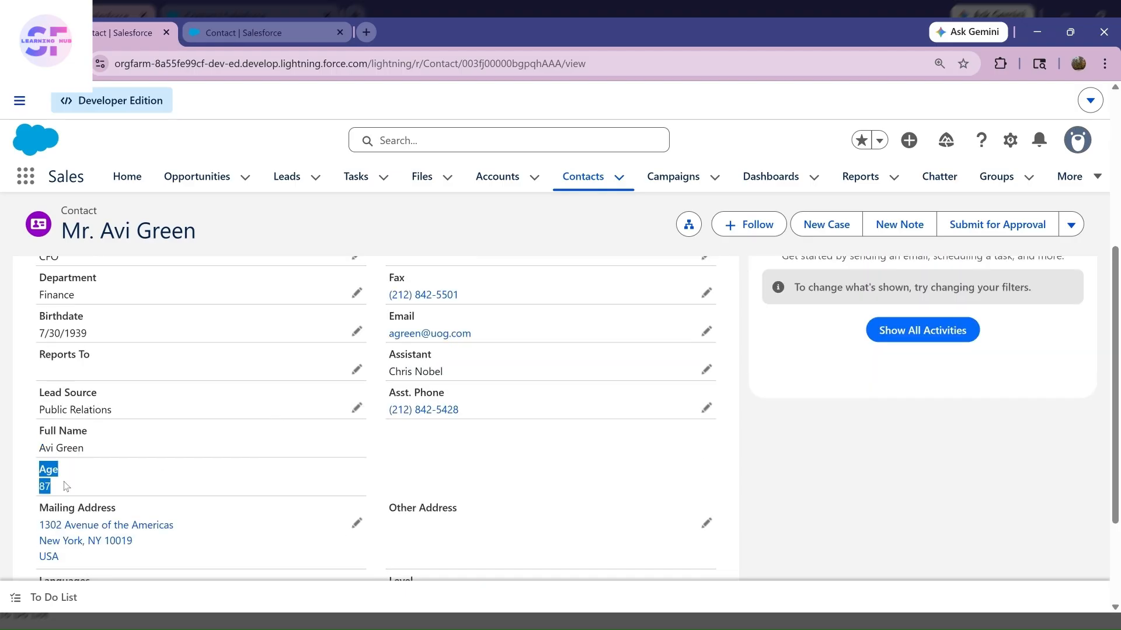
scroll(243, 318, "up", 3)
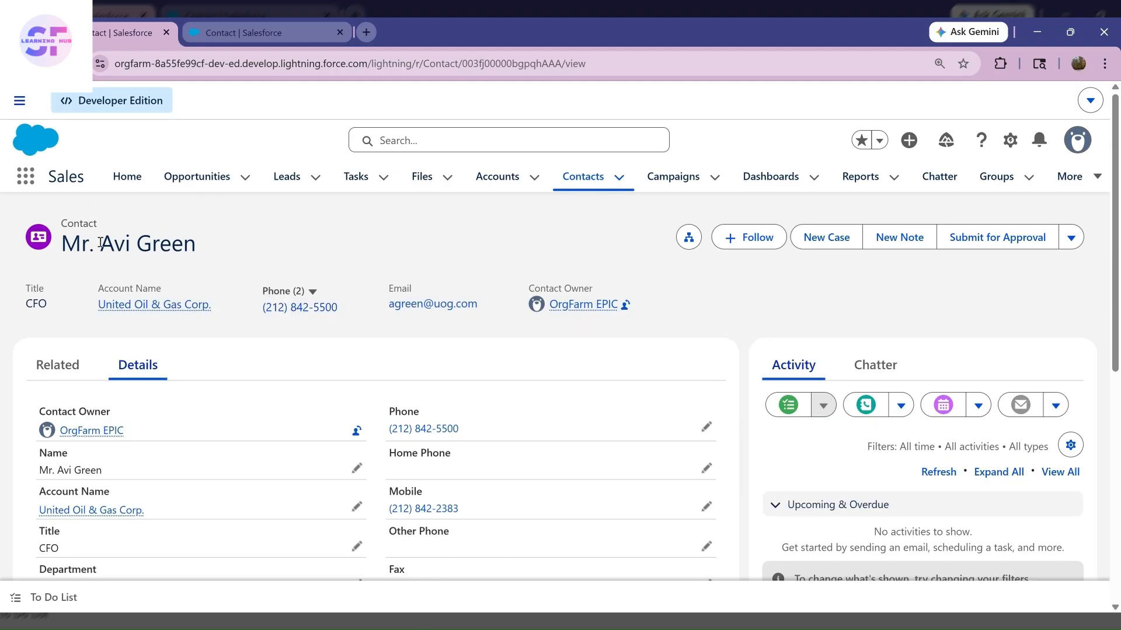
key("alt+Left")
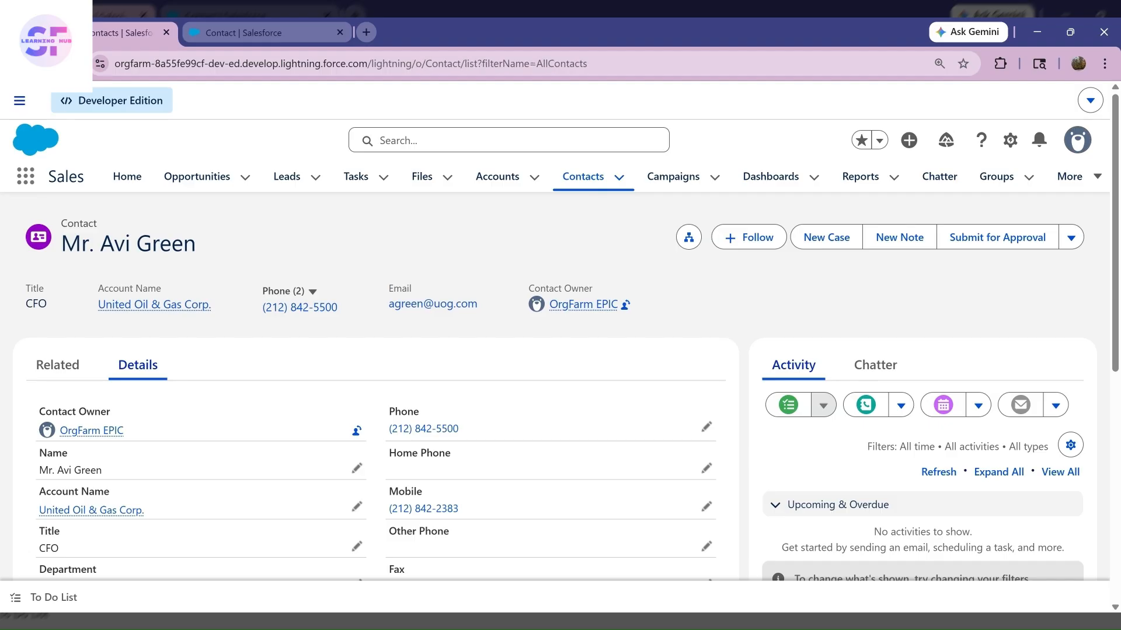
scroll(275, 336, "down", 3)
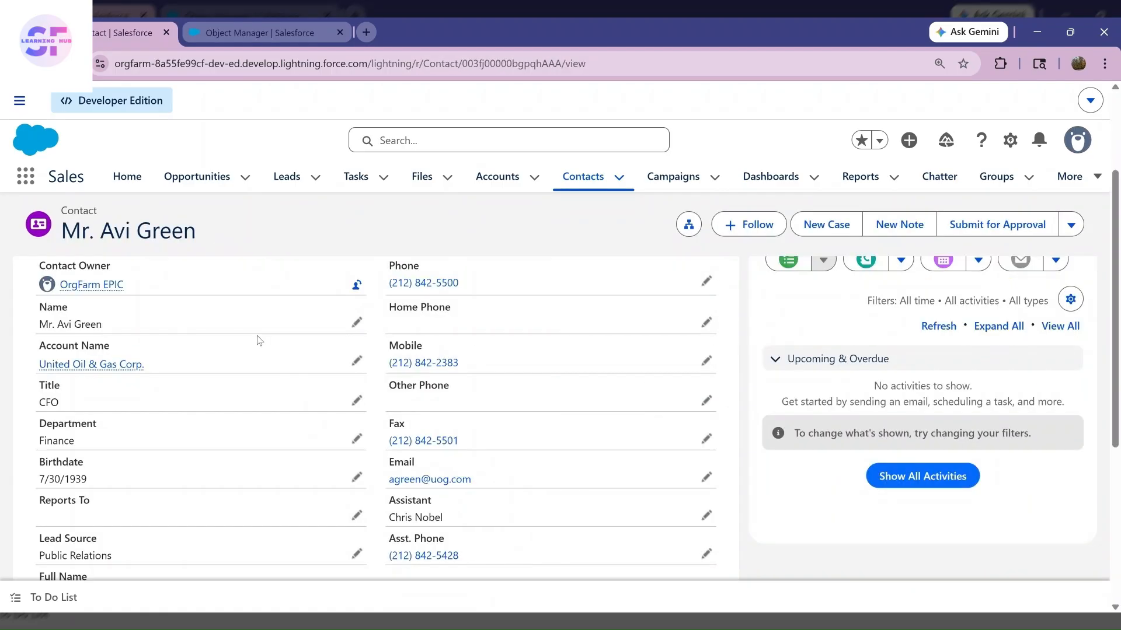
scroll(257, 337, "up", 3)
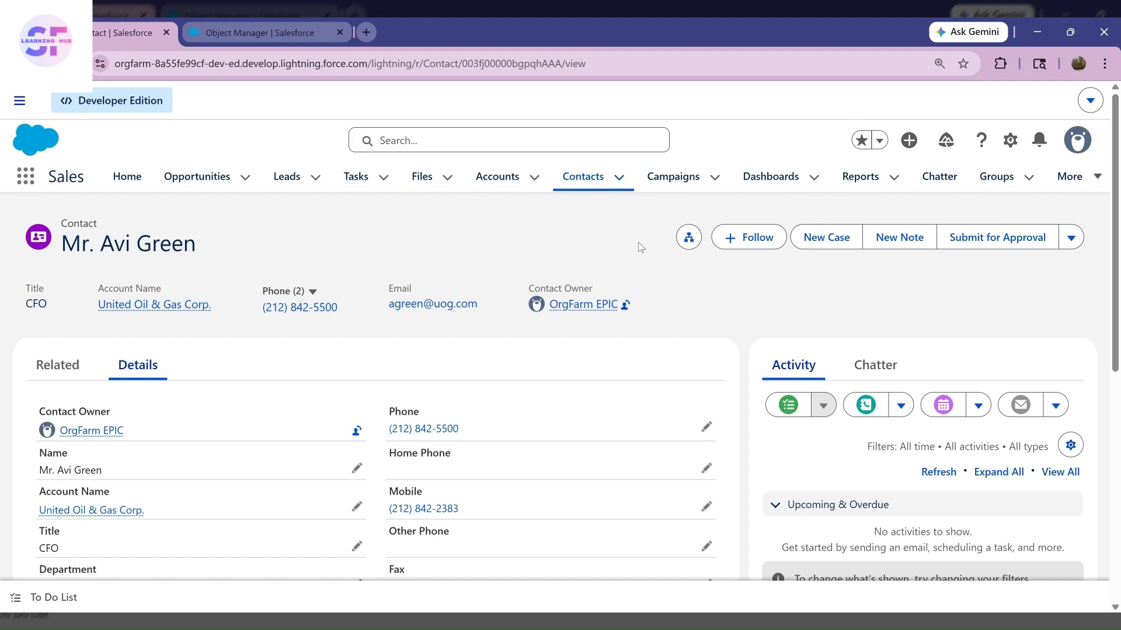
Open the Pyramid Construction Inc. contact from the recently viewed contacts and examine its Birthdate and Age details.
left_click(575, 174)
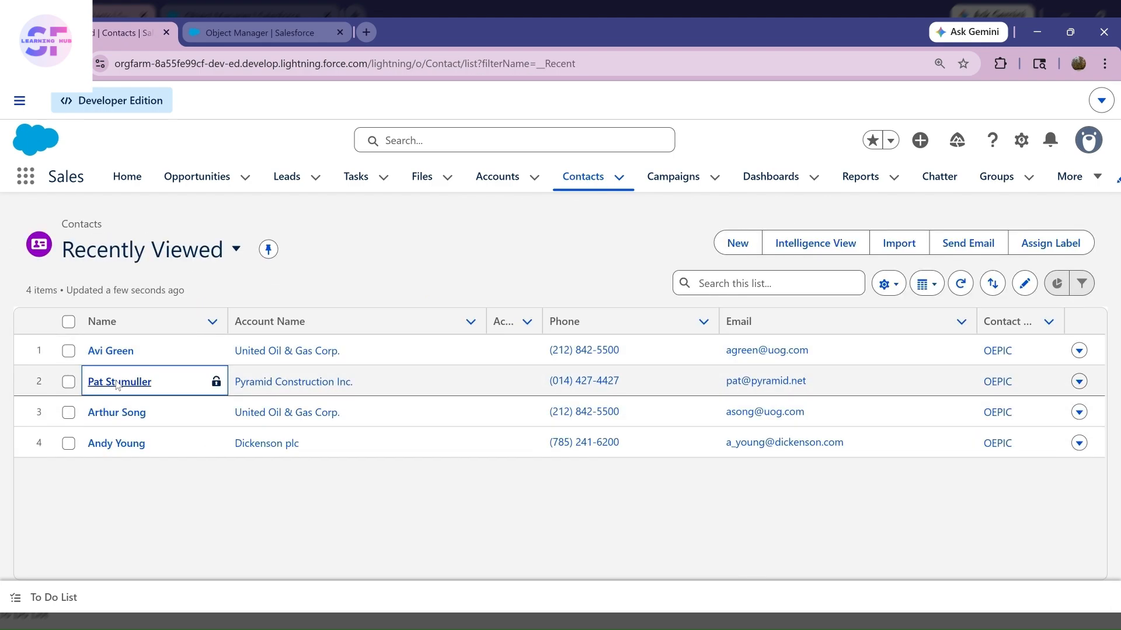
left_click(117, 383)
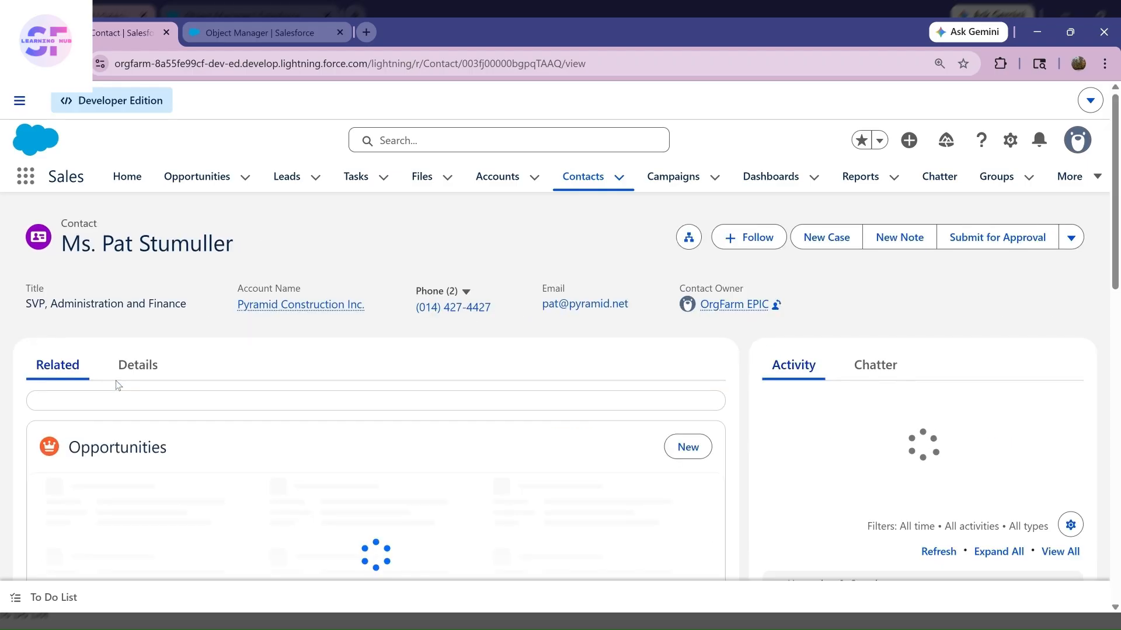
left_click(140, 371)
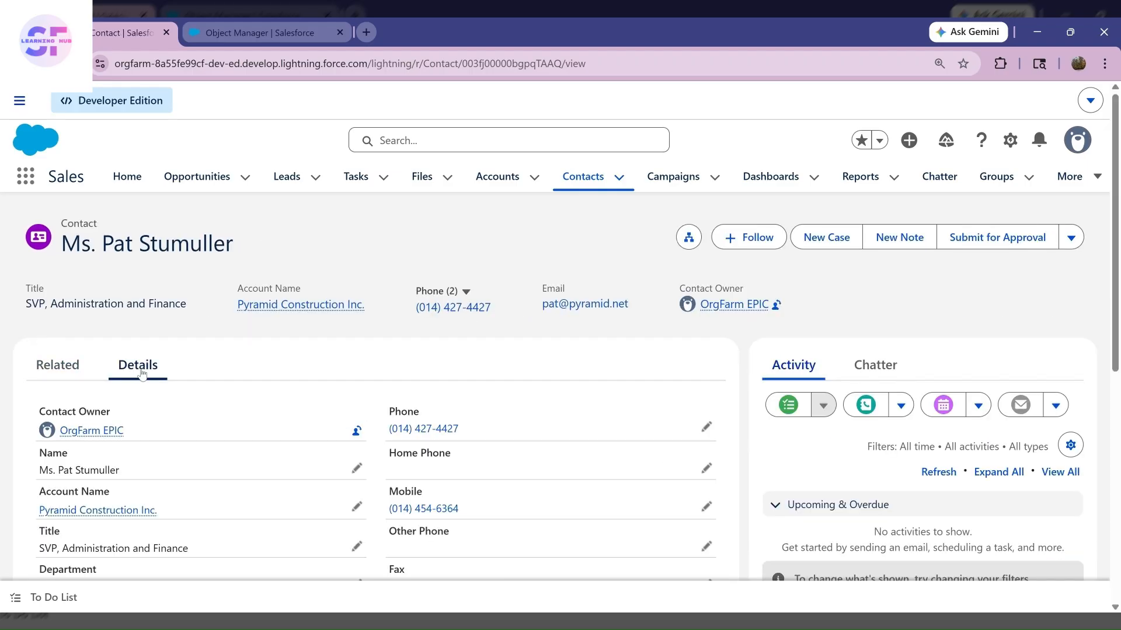
scroll(163, 455, "down", 3)
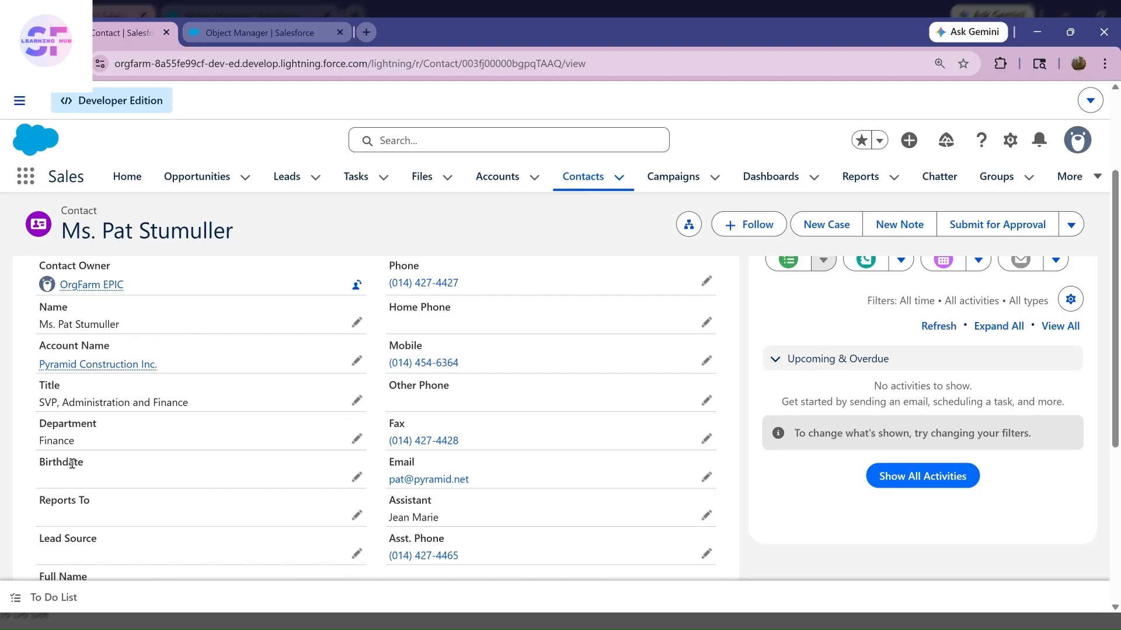
scroll(111, 478, "down", 1)
scroll(111, 479, "down", 3)
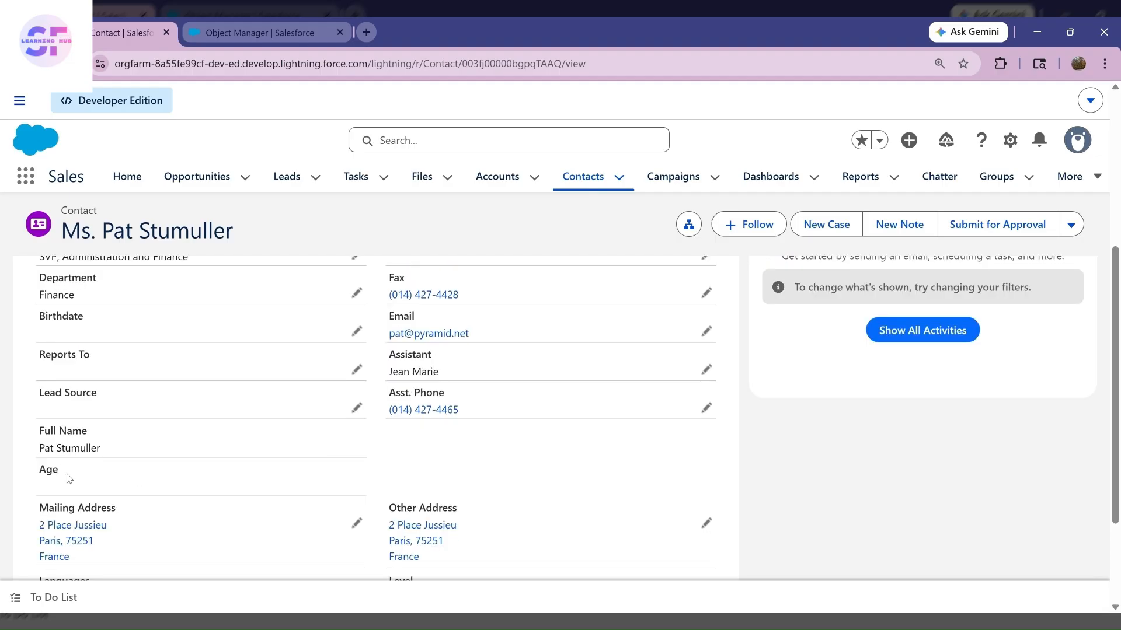